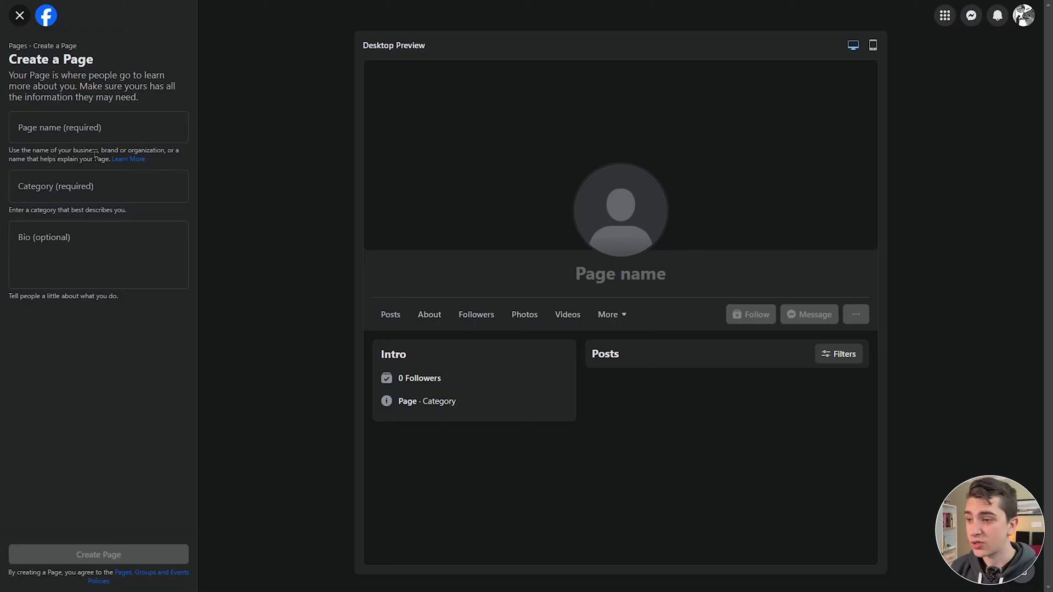
Step: Name the new Facebook Page Digyet and set its category to Information Technology Company
left_click(176, 127)
type("Digyet")
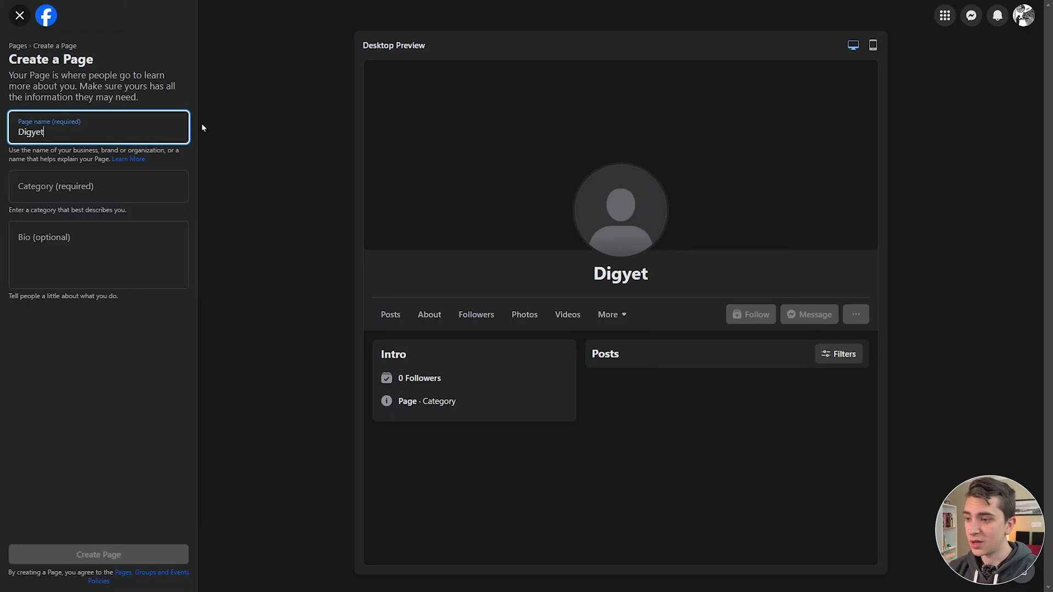
key("Tab")
key("Tab")
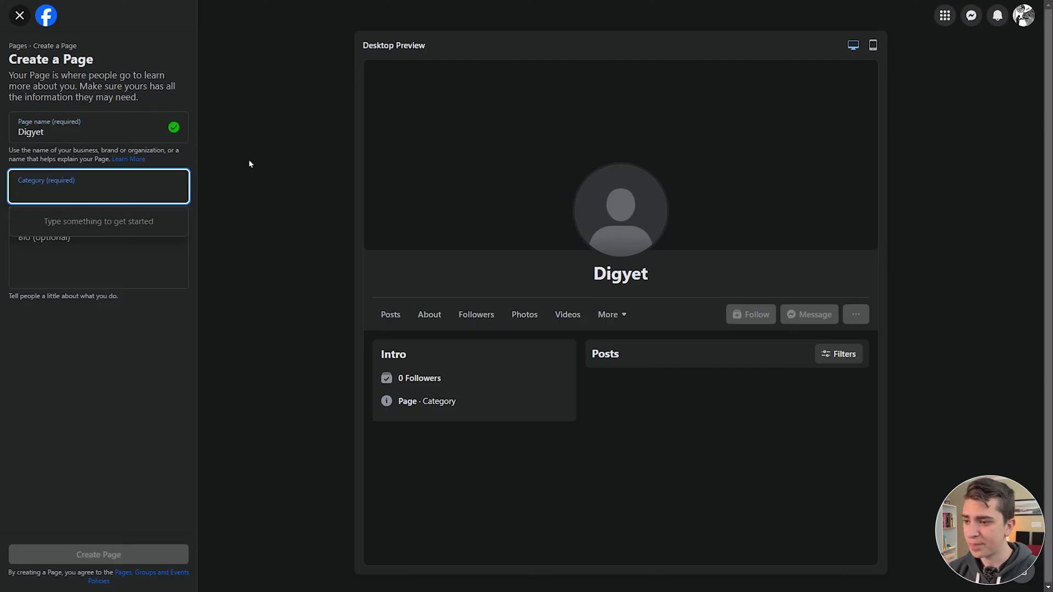
type("Tech")
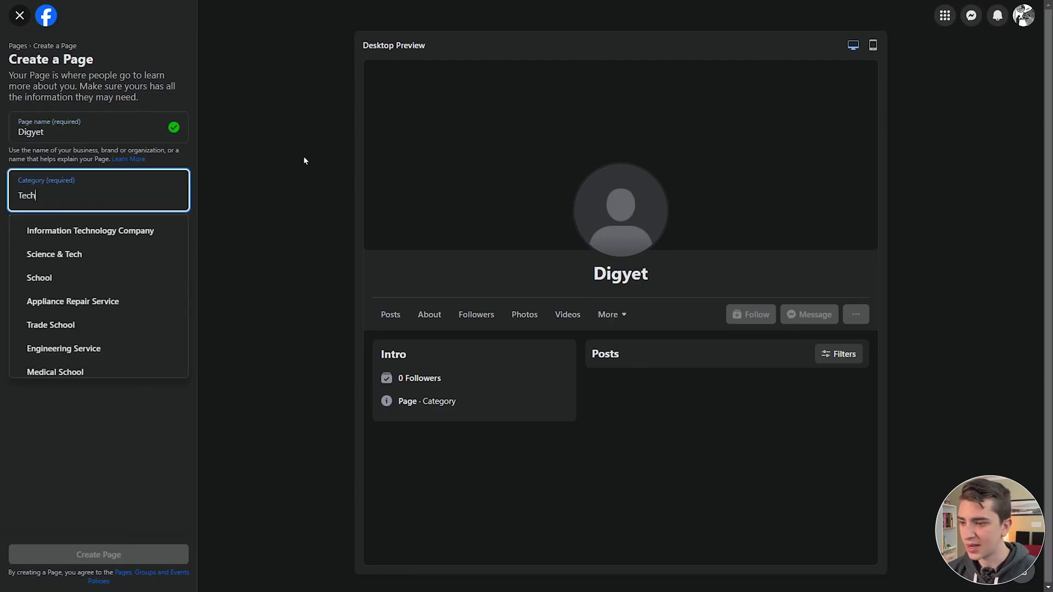
left_click(114, 231)
Step: Enter the bio "This is a test page!" and create the Page
left_click(92, 281)
type("This")
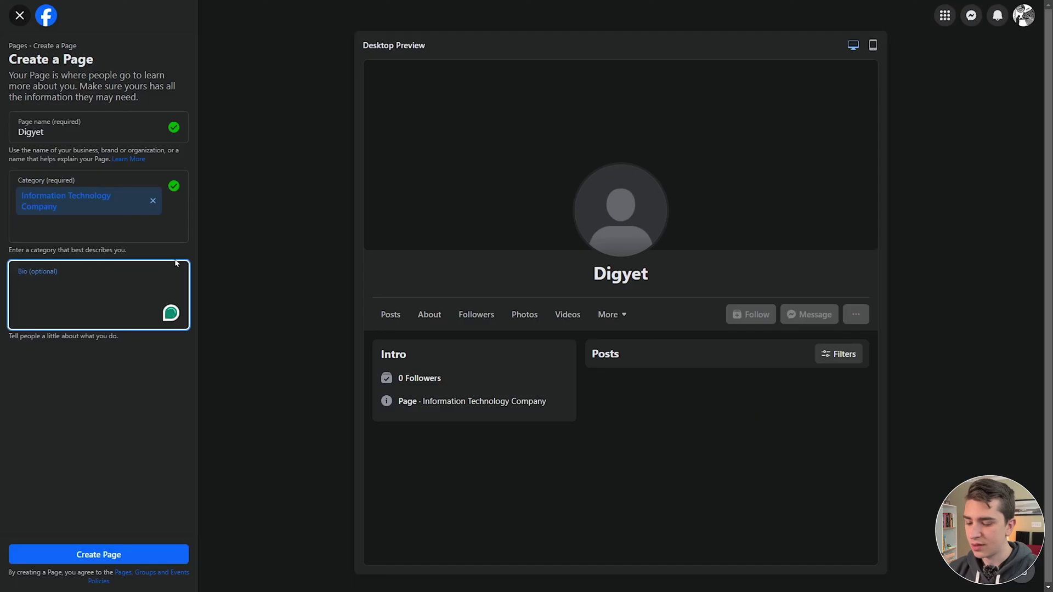
type(" is a test page!")
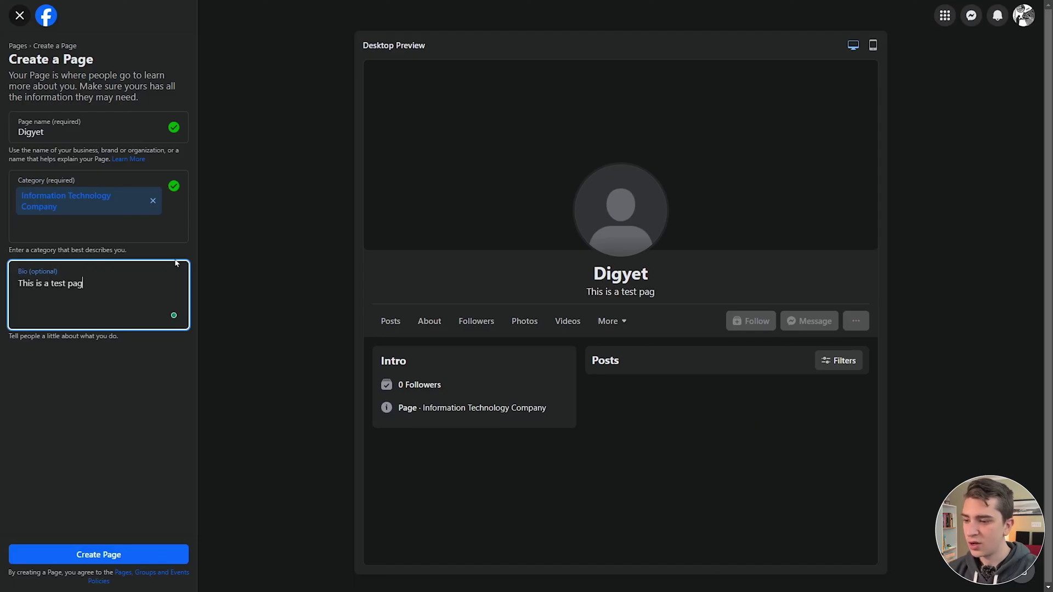
left_click(119, 552)
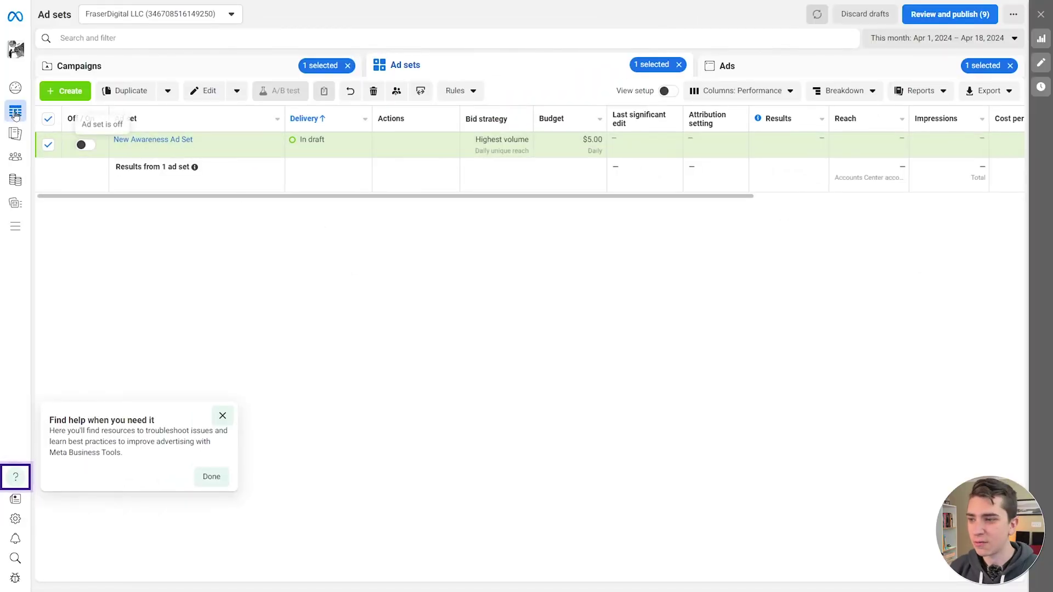
mouse_move(18, 112)
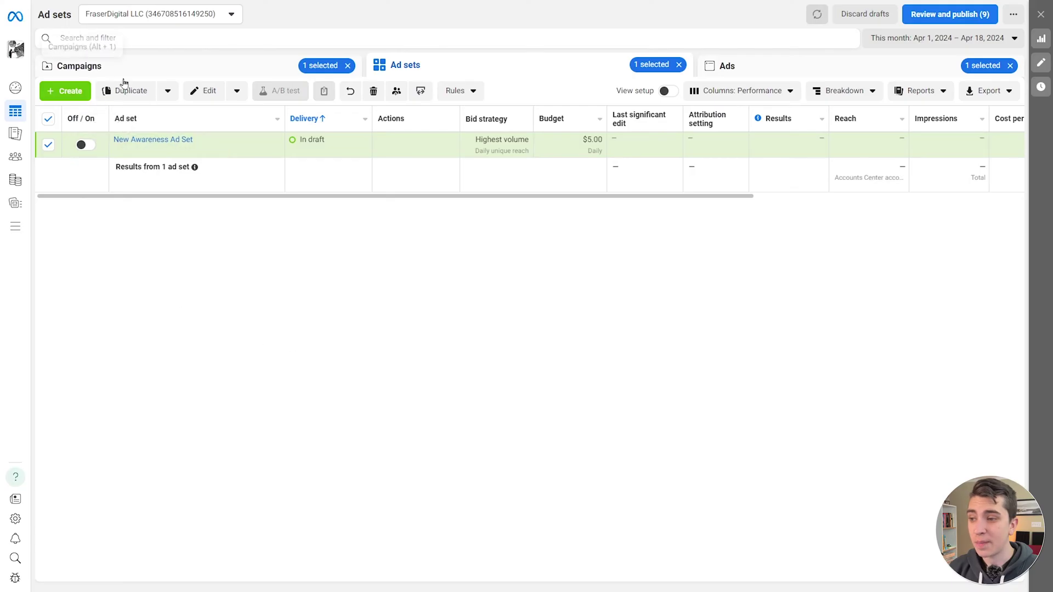
left_click(70, 91)
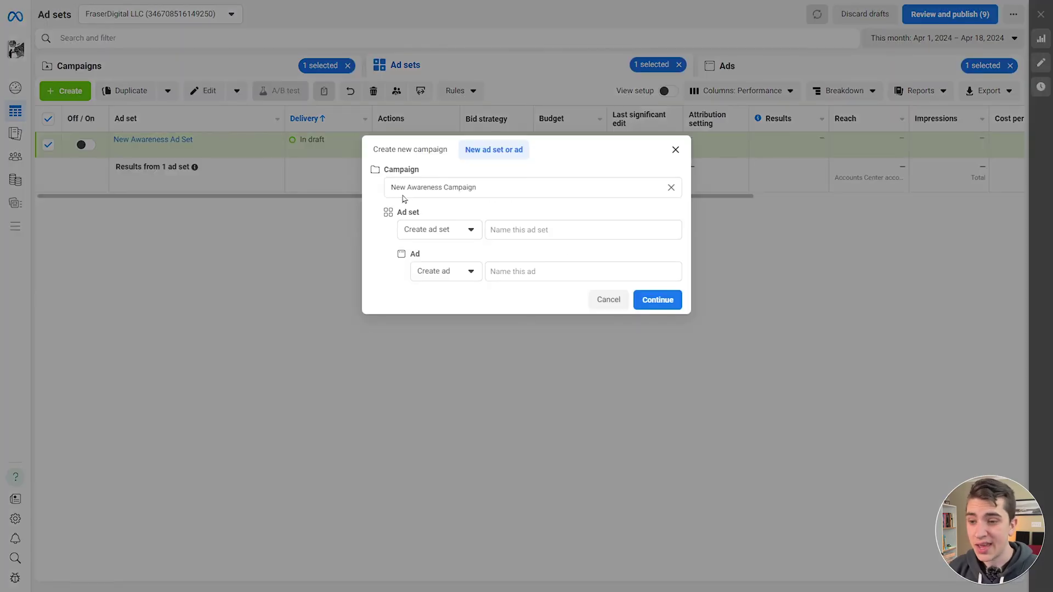
left_click(670, 187)
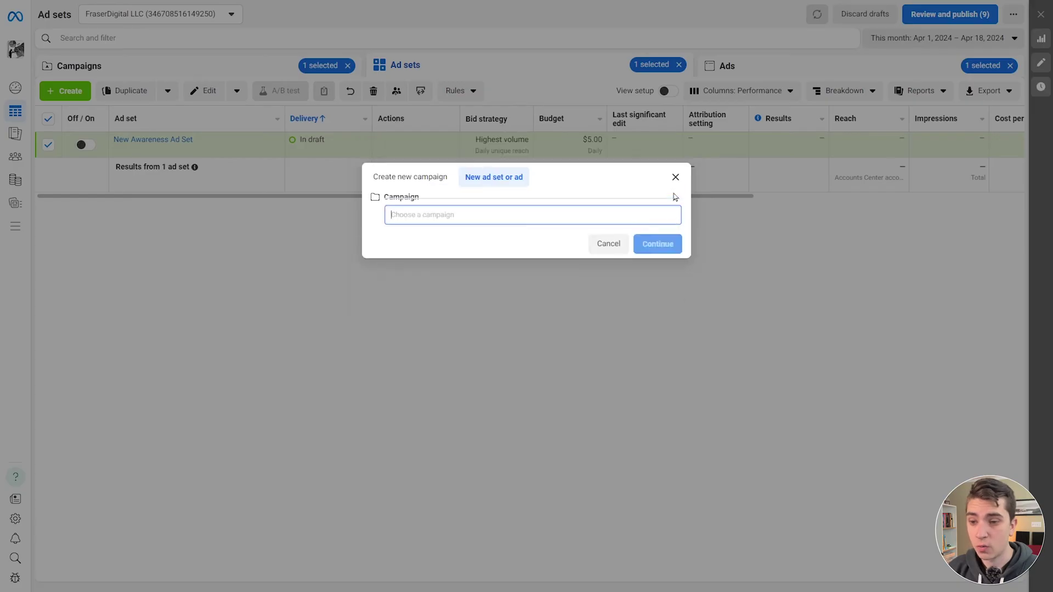
left_click(472, 179)
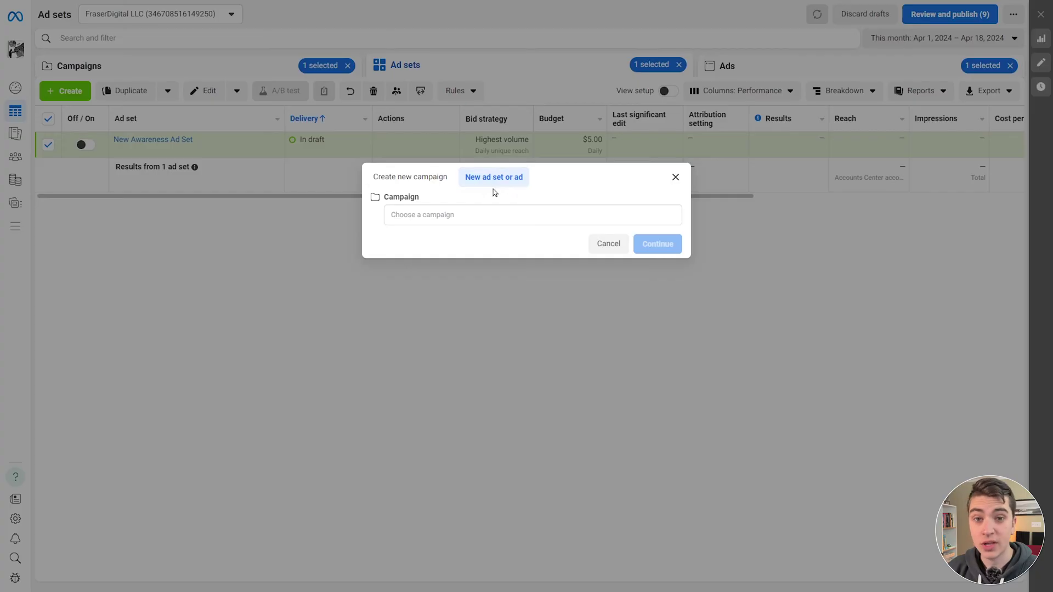
left_click(675, 179)
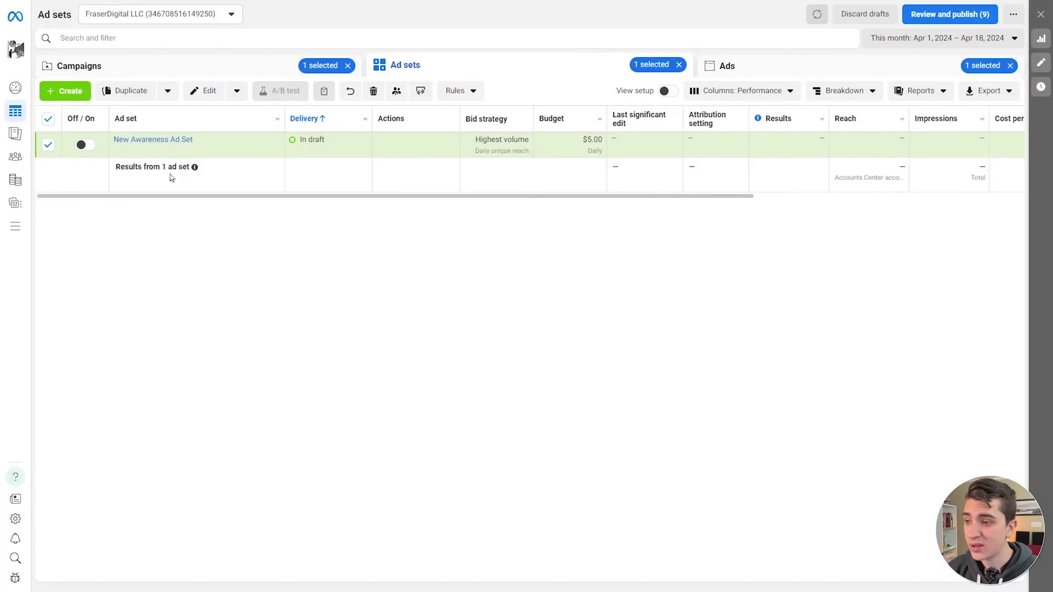
Step: Start a new ad set named "Instagram Ads" within the existing New Awareness Campaign
left_click(47, 98)
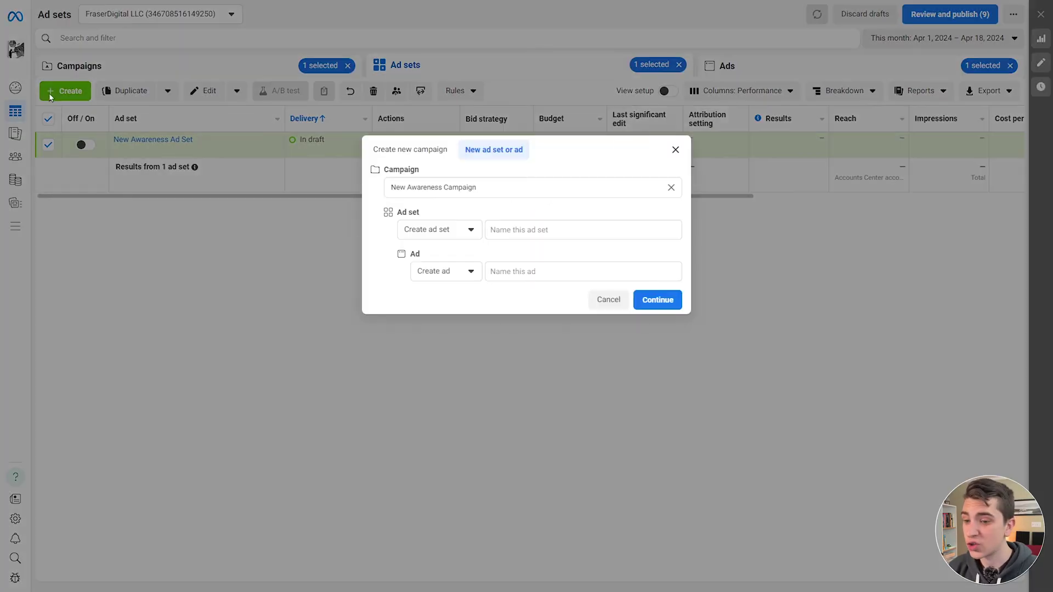
left_click(493, 187)
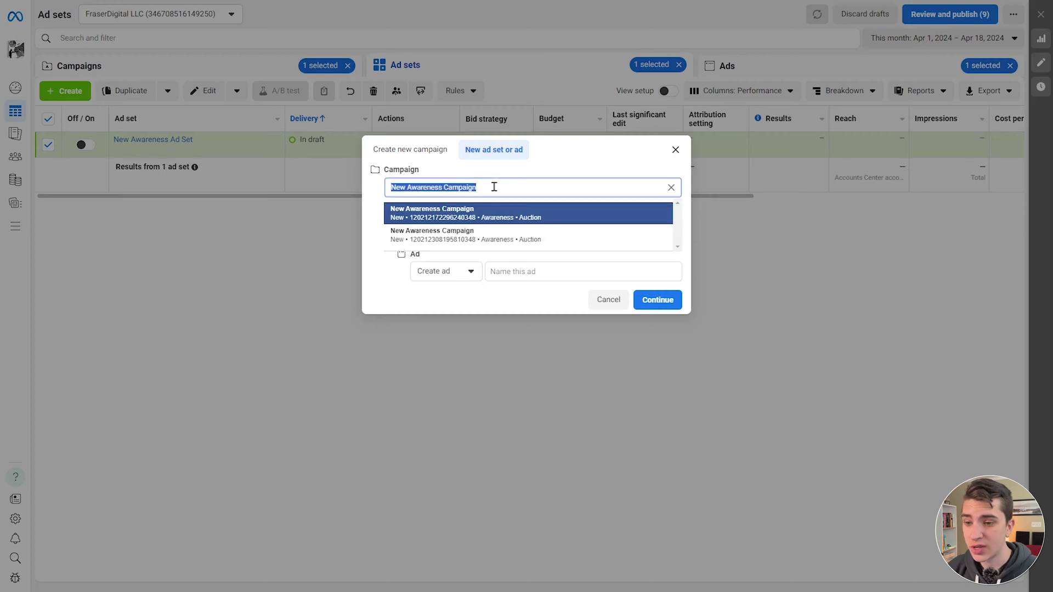
left_click(469, 212)
left_click(448, 233)
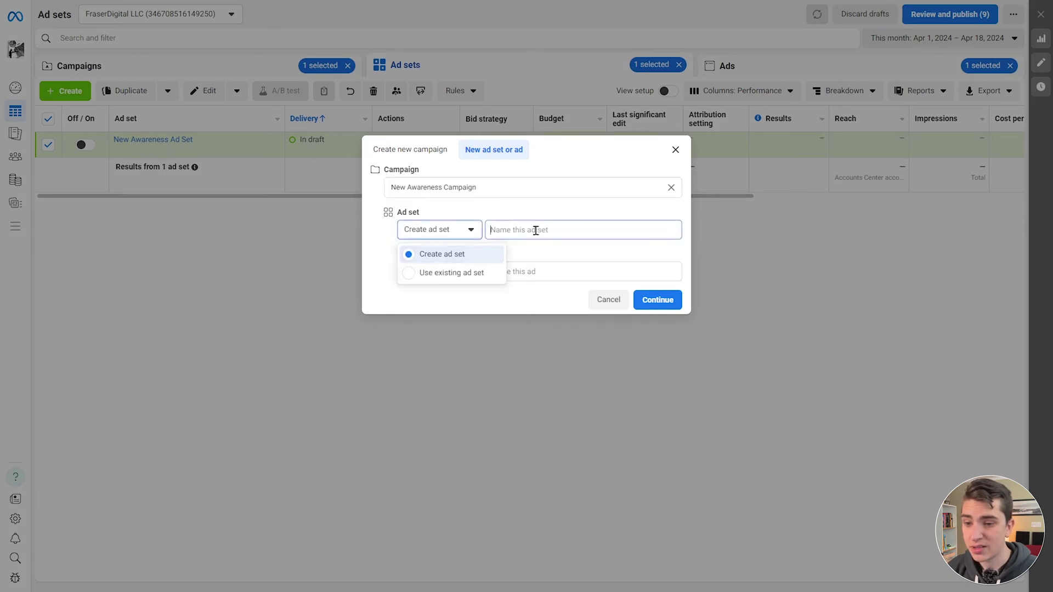
left_click(536, 229)
left_click(556, 226)
type("Instagra A")
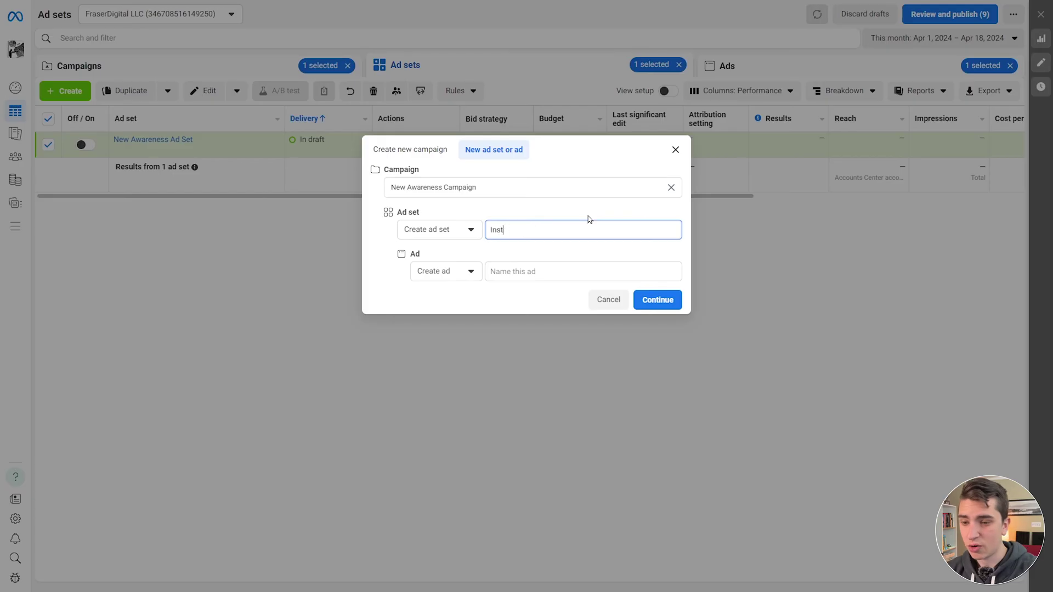
key("BackSpace")
key("BackSpace")
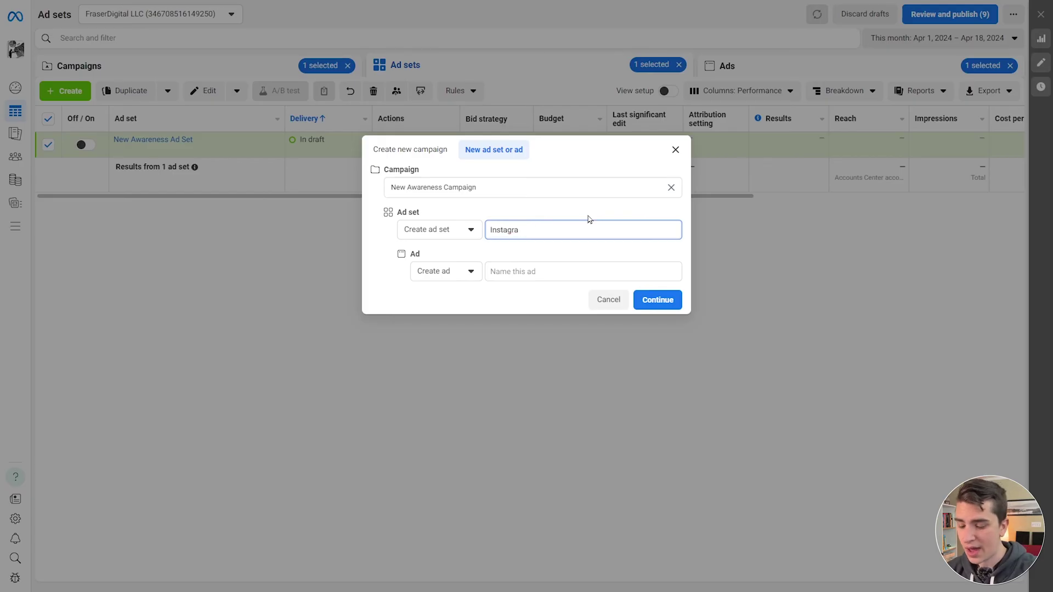
type("m Ads")
Step: Include a new ad named "Instagram Ad 1" in the ad set and continue to its setup
left_click(465, 279)
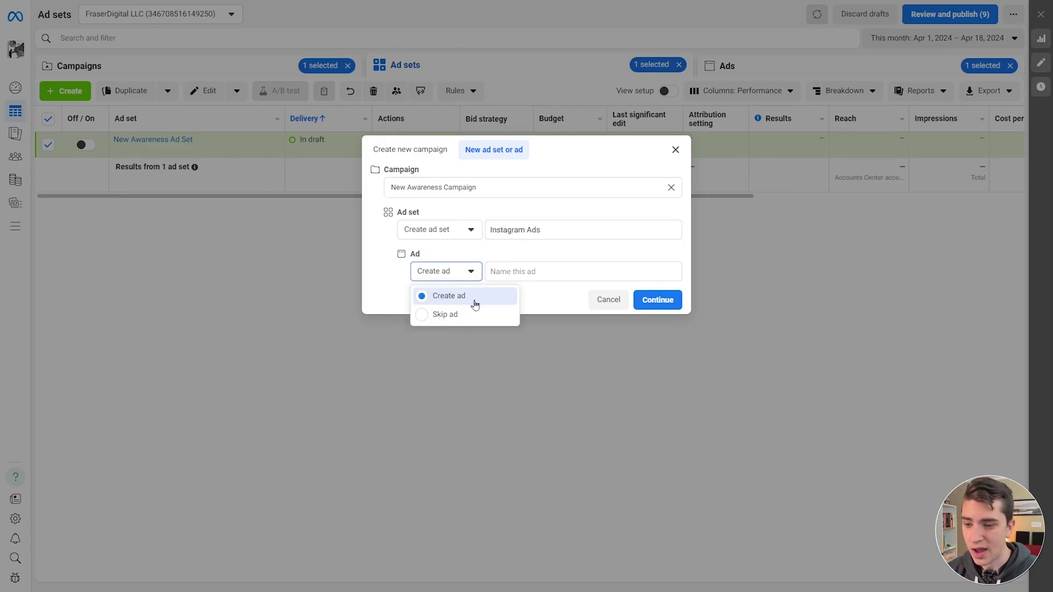
left_click(483, 296)
left_click(526, 271)
type("Ins")
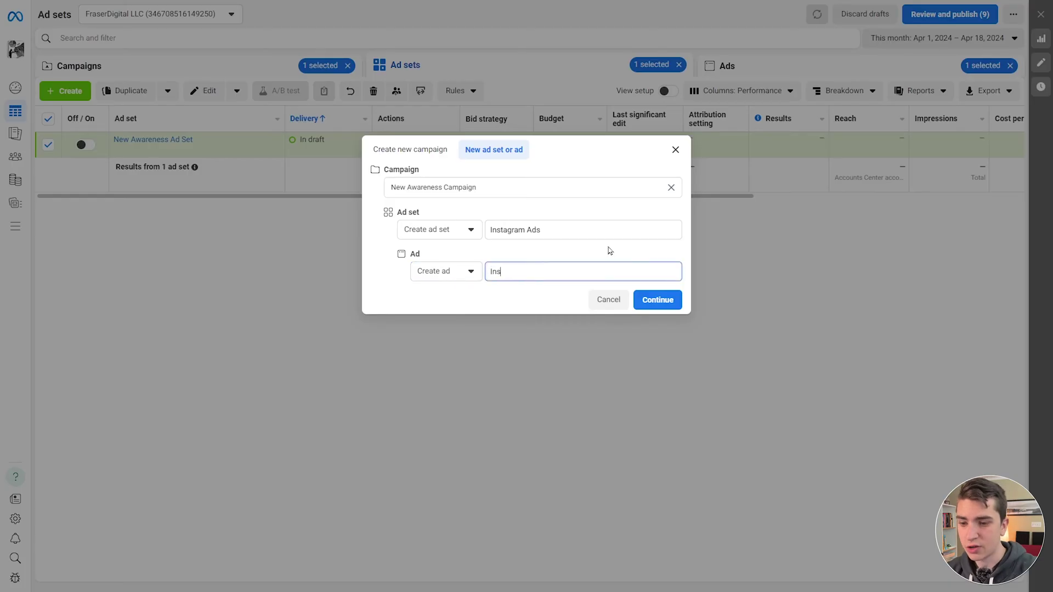
type("tagram Ad 1")
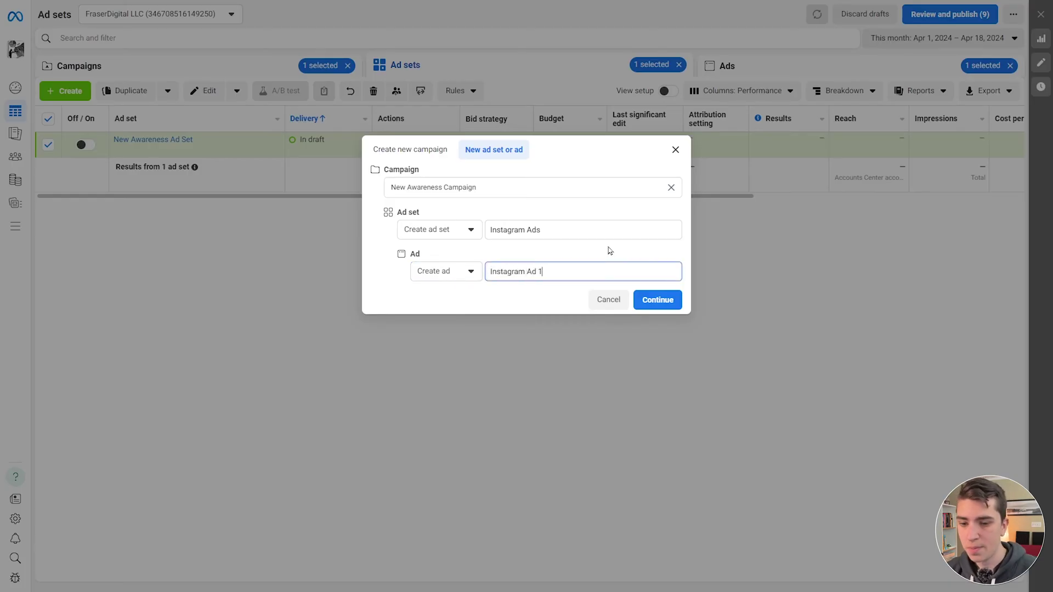
left_click(657, 299)
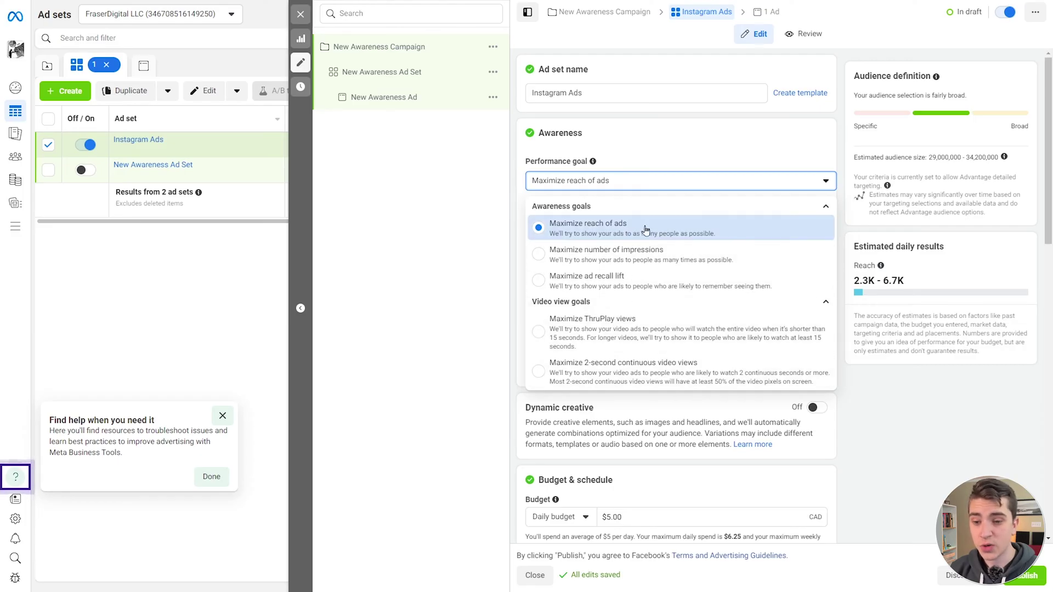
Step: Try Maximize ad recall lift as the ad set's performance goal, and settle on Maximize reach of ads
left_click(614, 238)
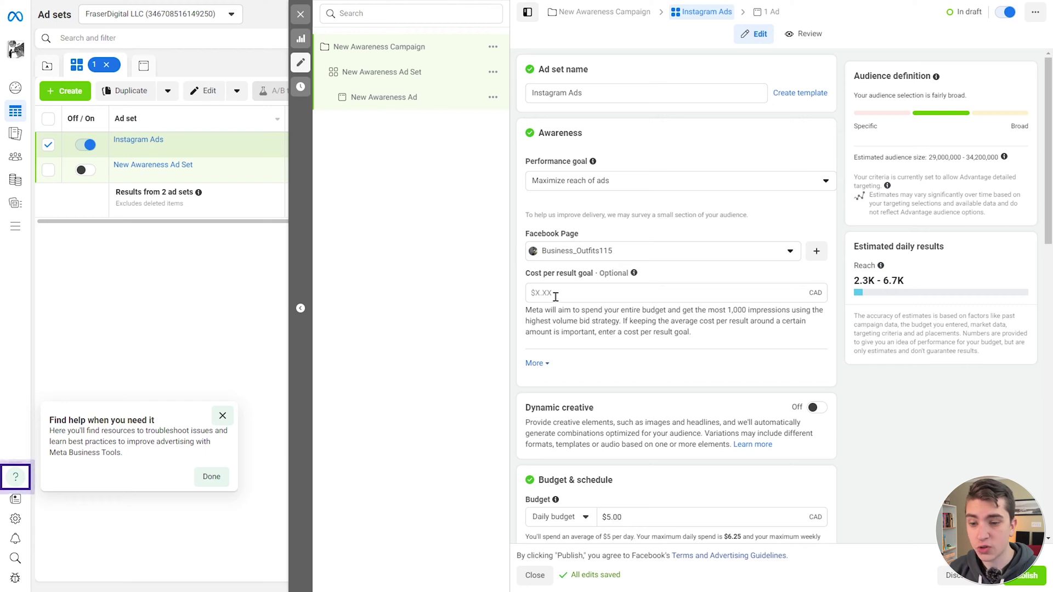
left_click_drag(525, 310, 630, 322)
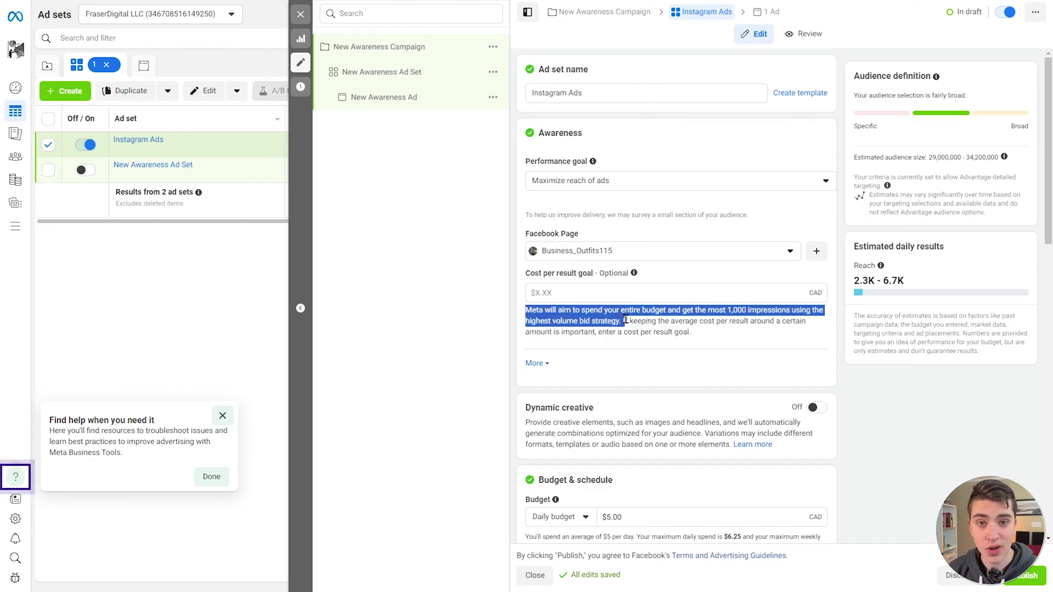
left_click(605, 181)
left_click(587, 277)
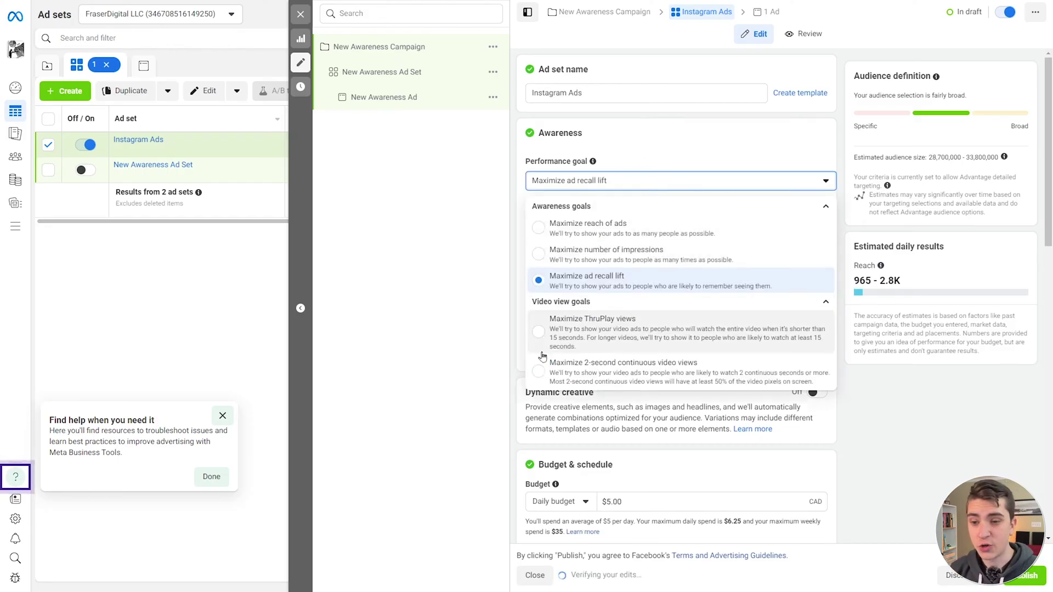
left_click(577, 234)
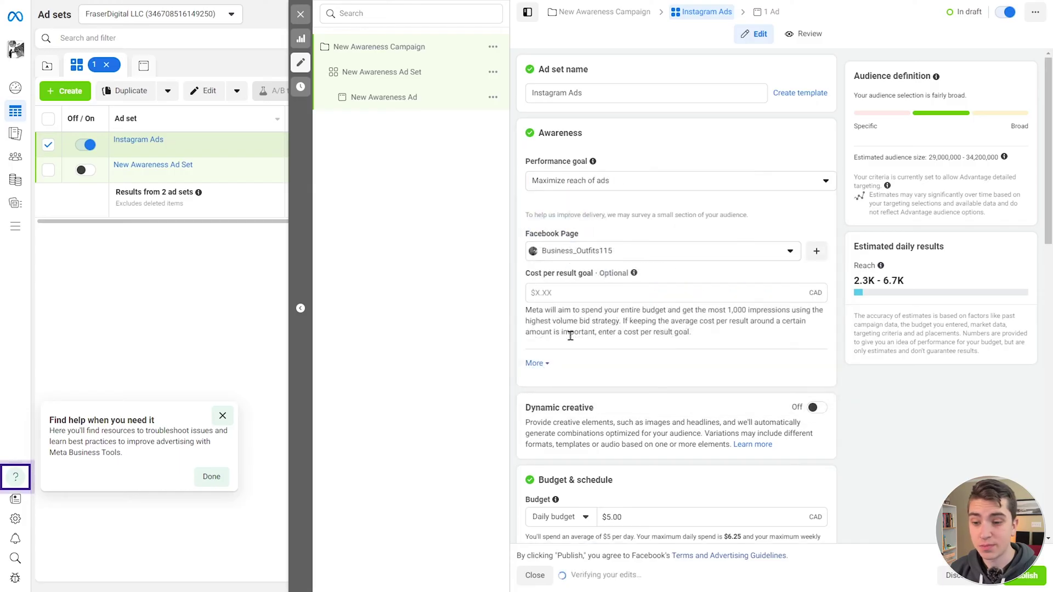
Step: Review the ad set's additional awareness settings, the Dynamic creative description and the estimated audience size
left_click(534, 363)
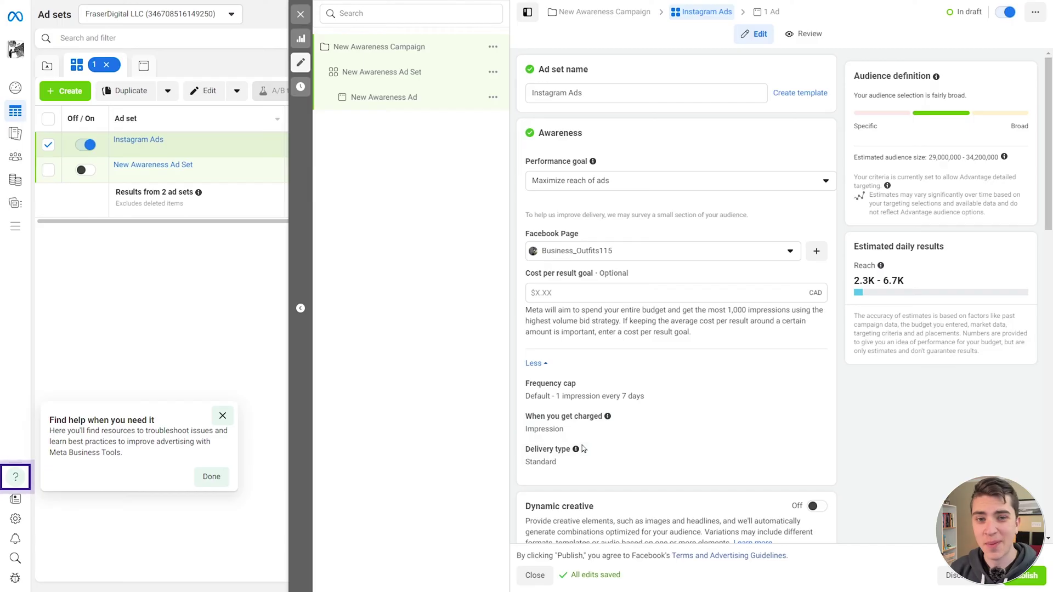
scroll(586, 433, "down", 5)
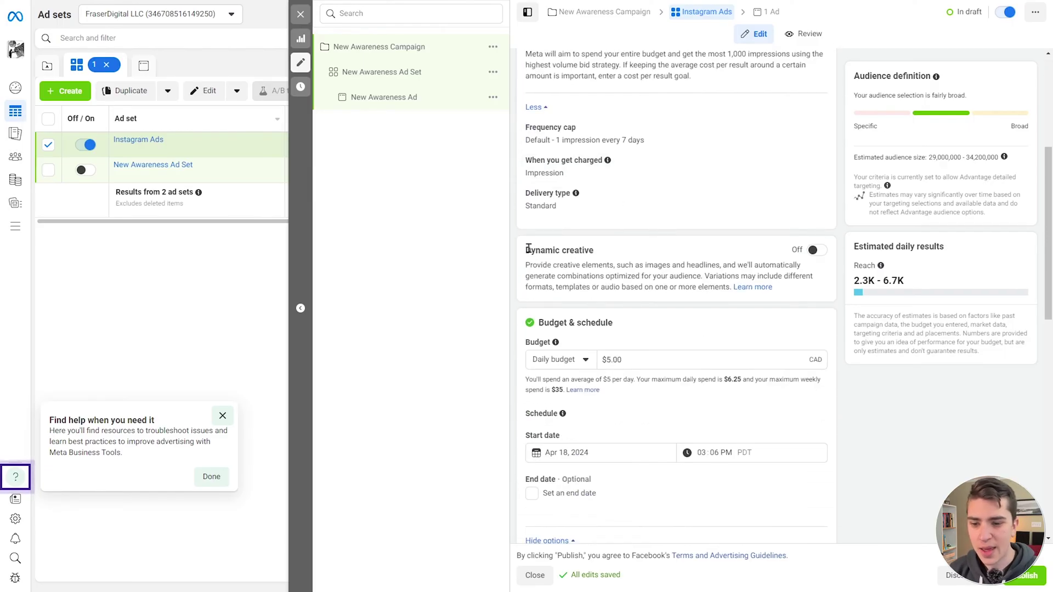
left_click_drag(529, 265, 732, 265)
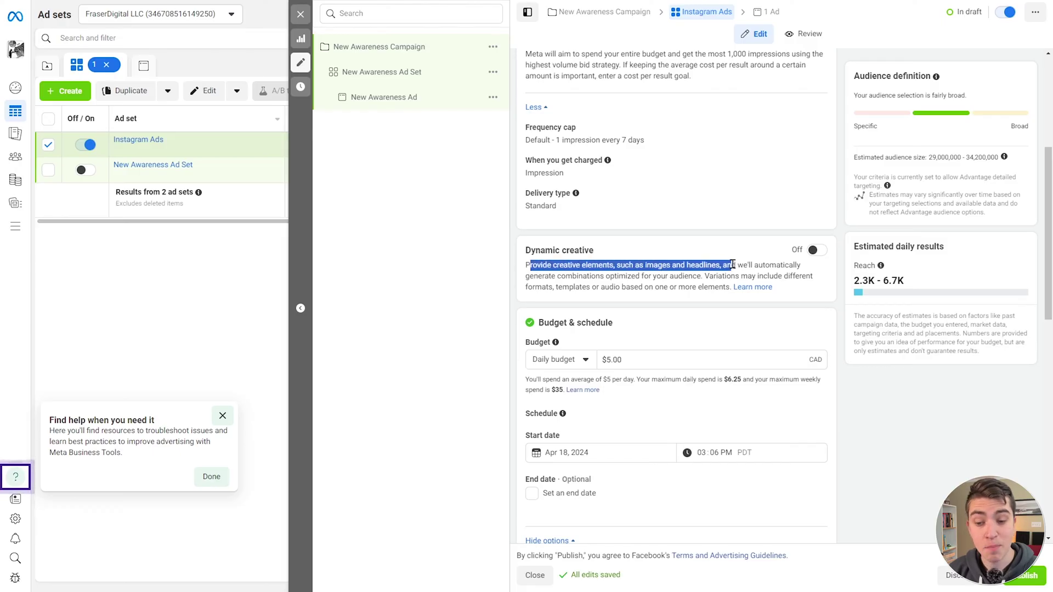
left_click(733, 265)
left_click_drag(525, 265, 770, 265)
left_click(610, 275)
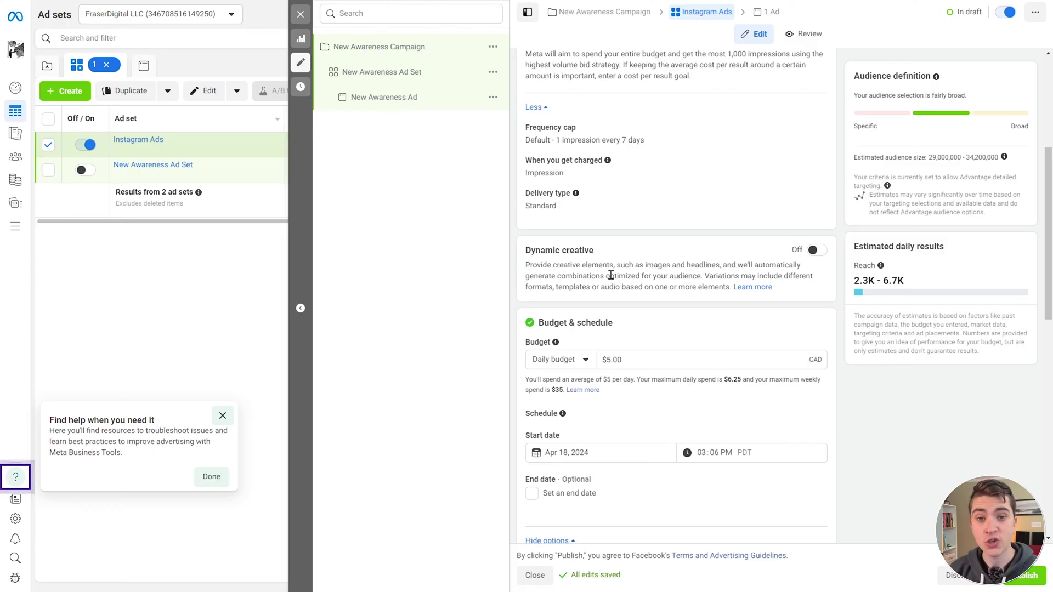
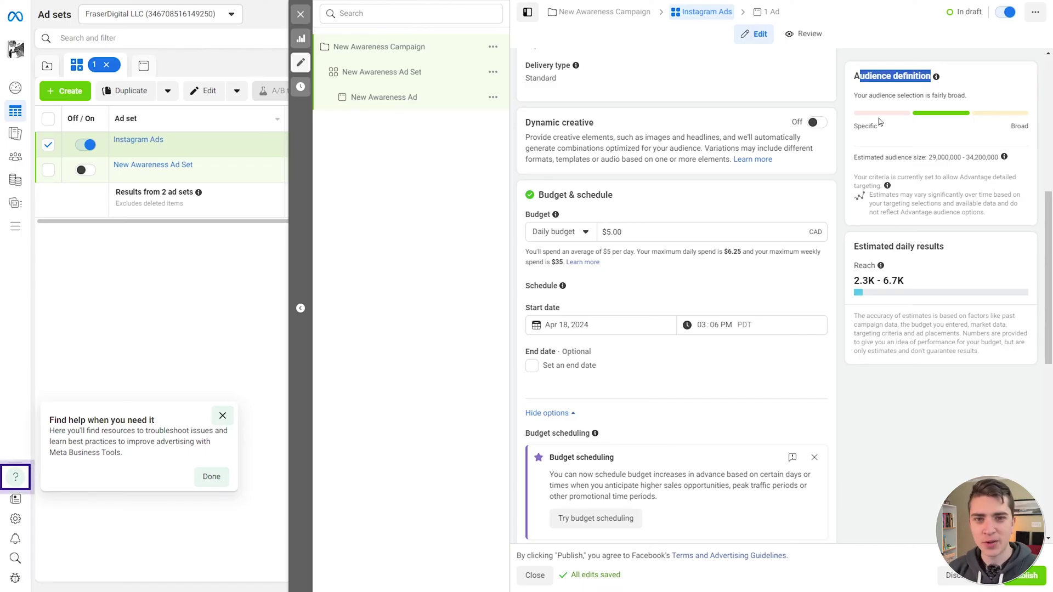
left_click_drag(854, 159, 998, 157)
left_click_drag(929, 158, 998, 157)
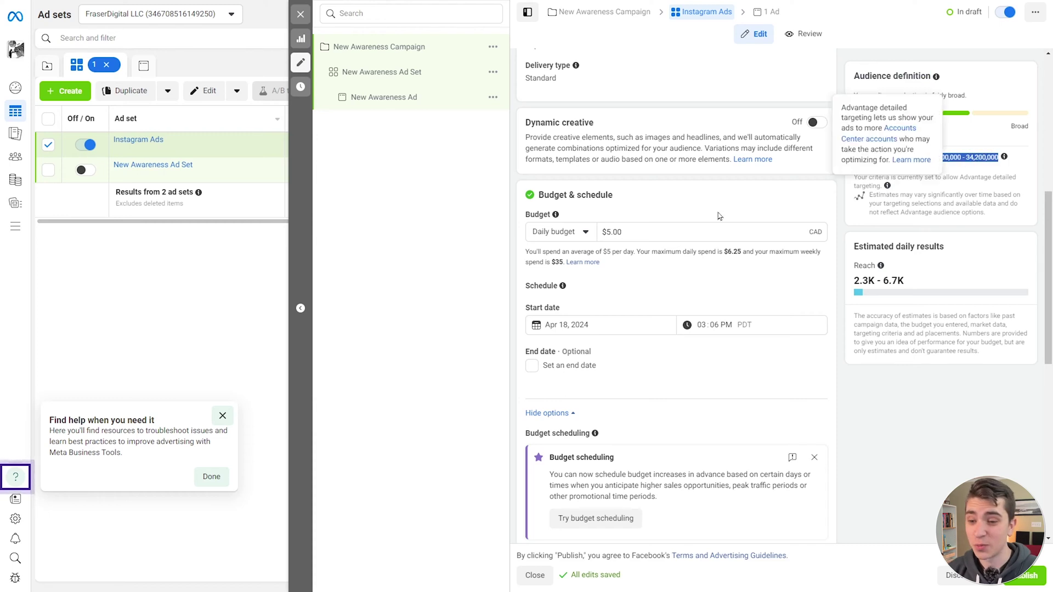
Step: Set the Instagram Ads ad set's daily budget to $20.00 CAD
scroll(618, 212, "down", 4)
scroll(616, 216, "up", 2)
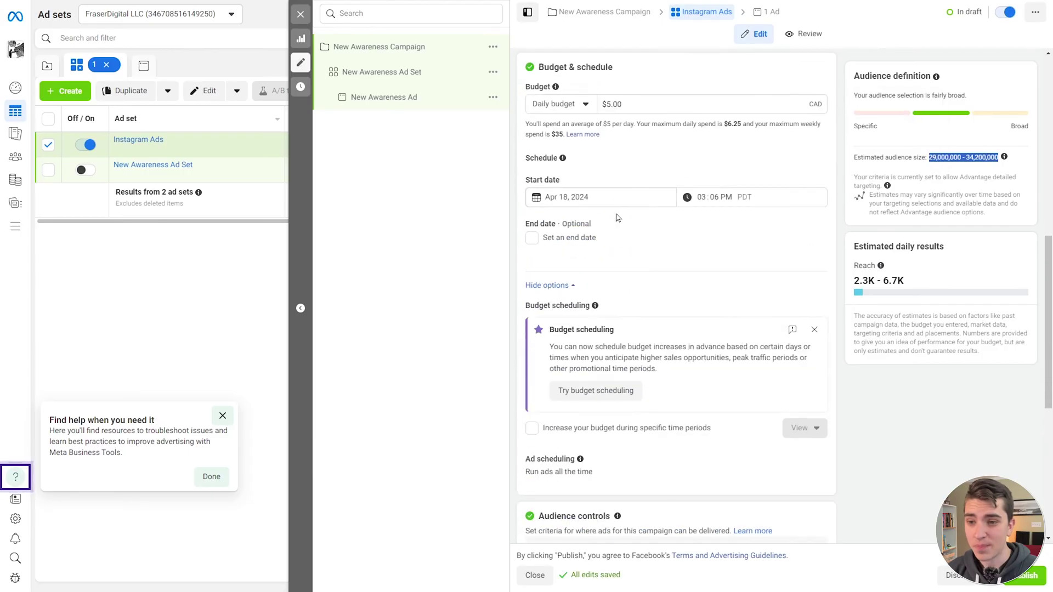
double_click(634, 102)
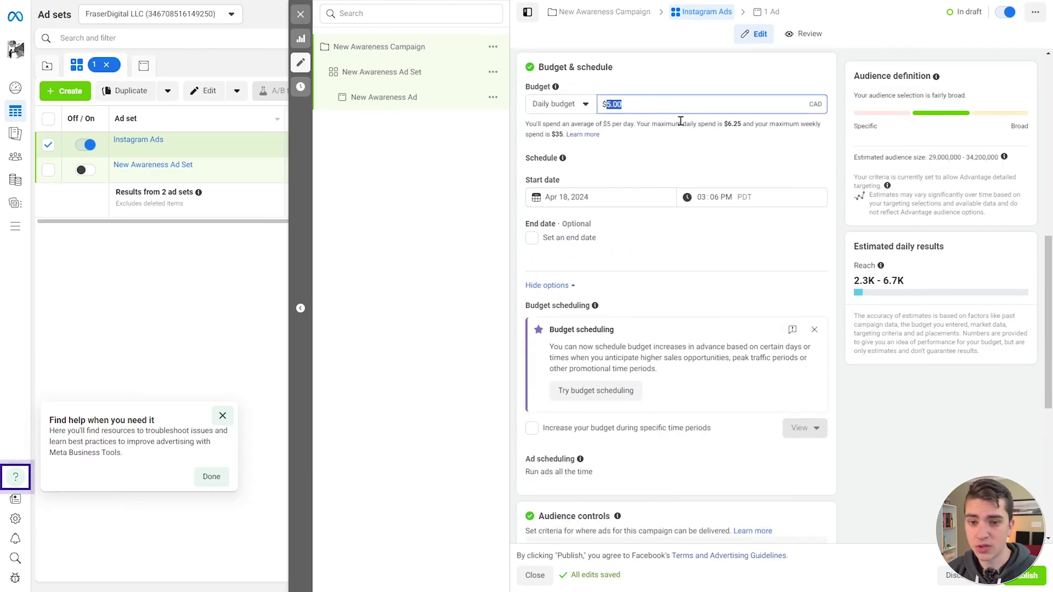
type("20")
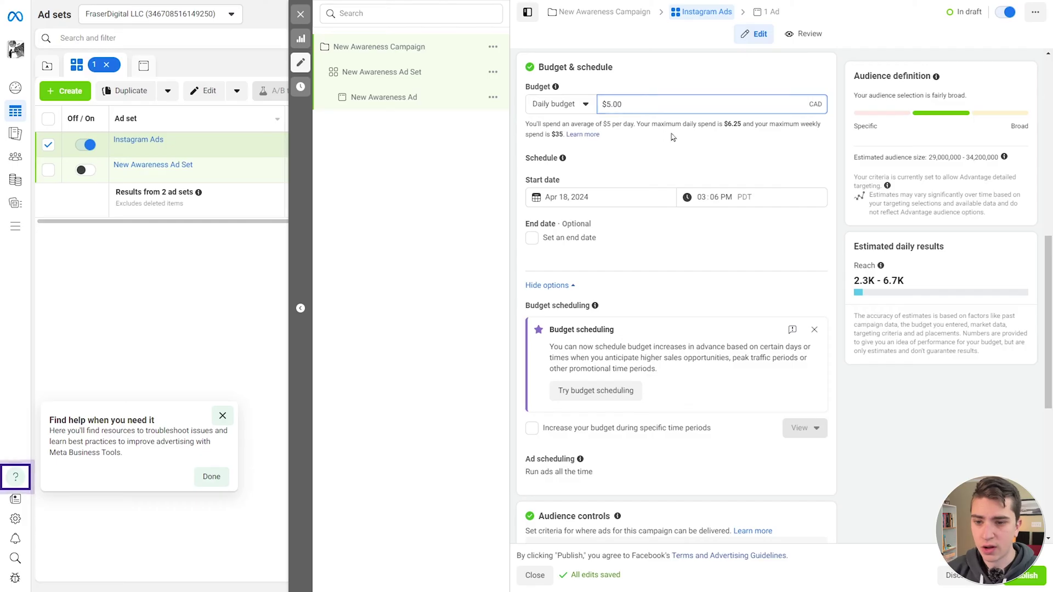
left_click(673, 139)
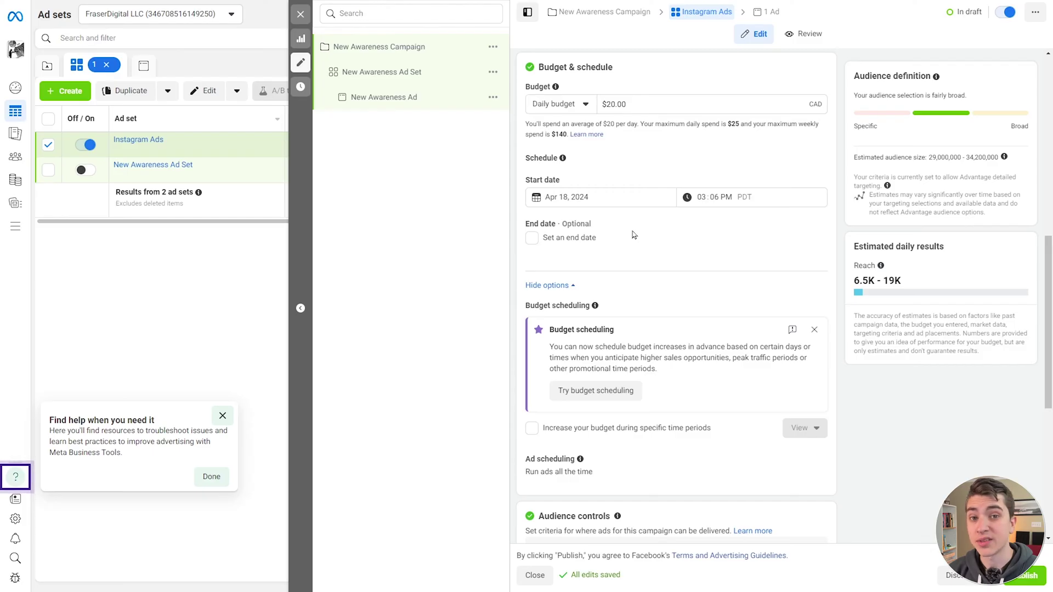
scroll(634, 234, "down", 3)
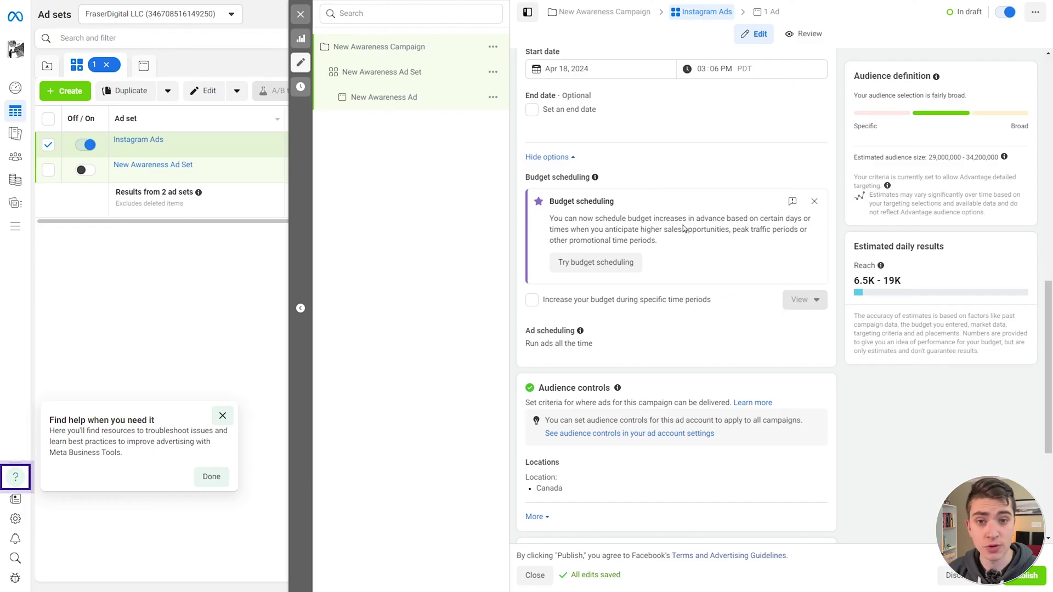
Step: Review the Instagram Ads ad set's scheduling, audience controls, Advantage+ audience description and placements
scroll(629, 221, "down", 3)
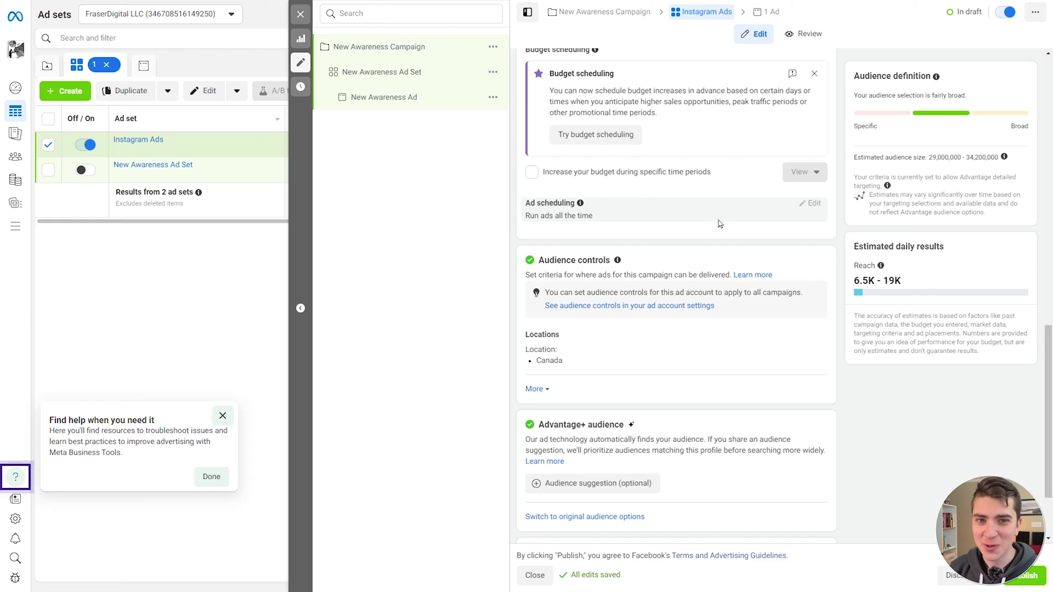
scroll(715, 223, "down", 2)
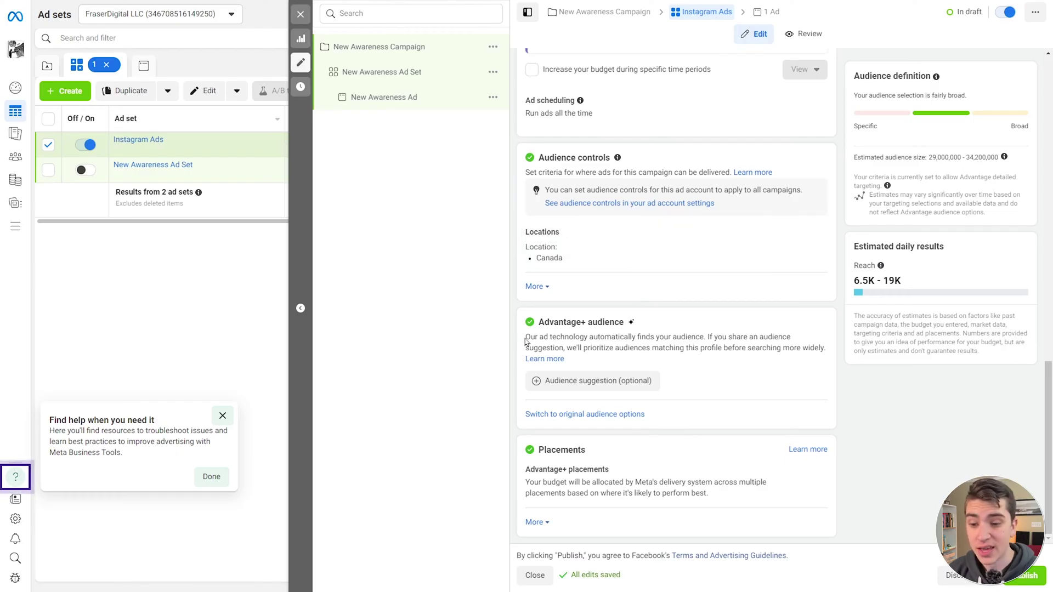
left_click_drag(525, 338, 714, 338)
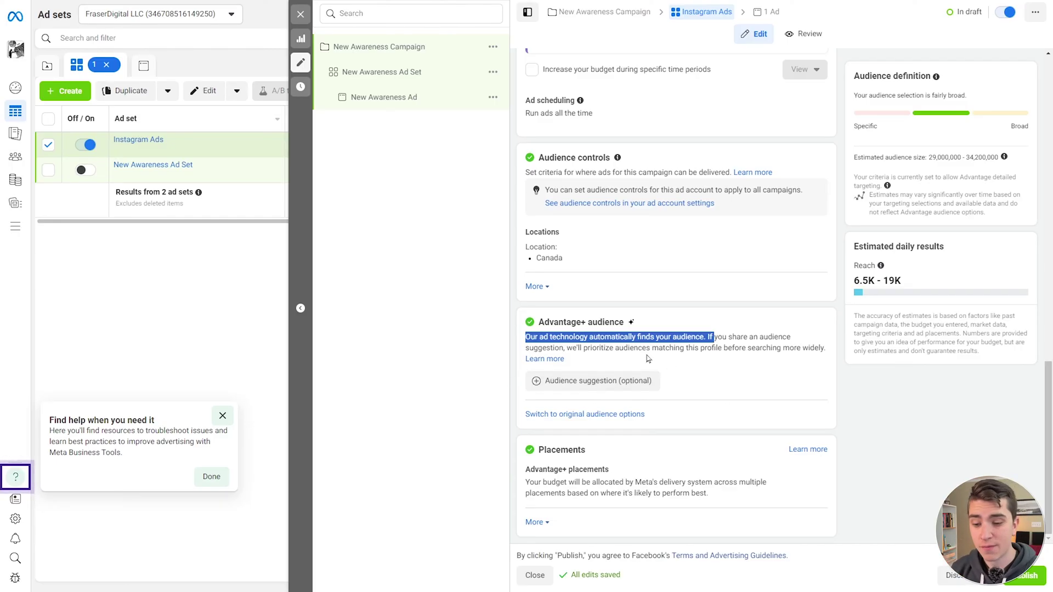
left_click(723, 385)
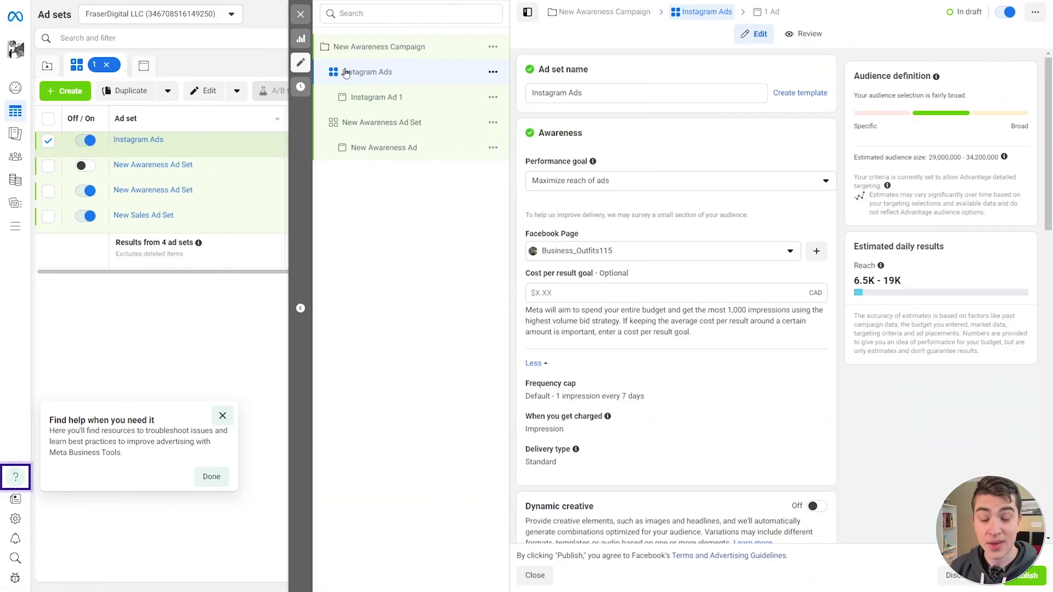
Step: Open Instagram Ad 1 and review its partnership ad option, identity accounts and the available ad setup sources
left_click(365, 104)
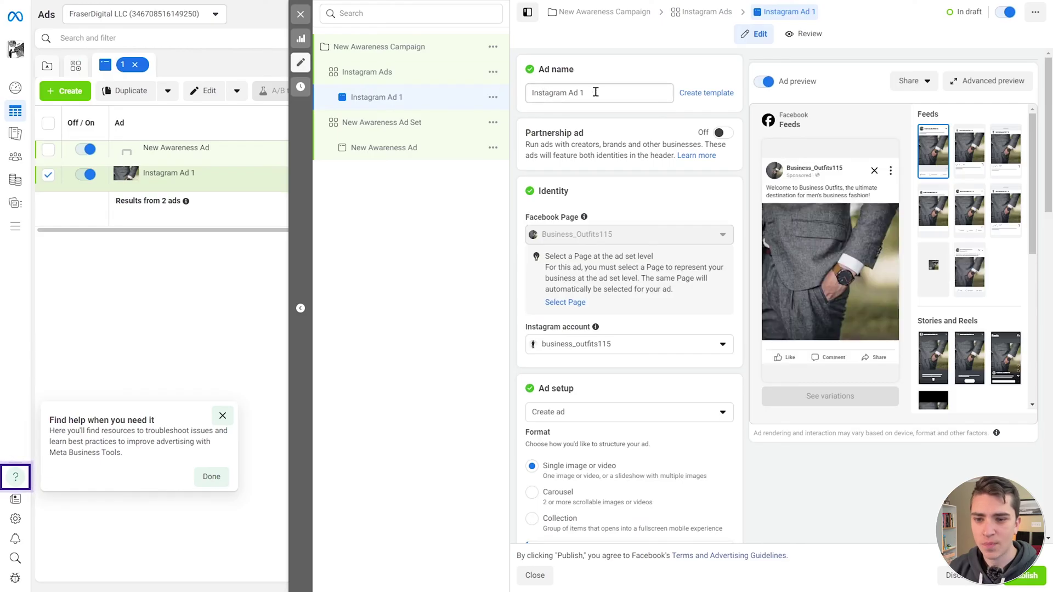
left_click_drag(526, 133, 597, 135)
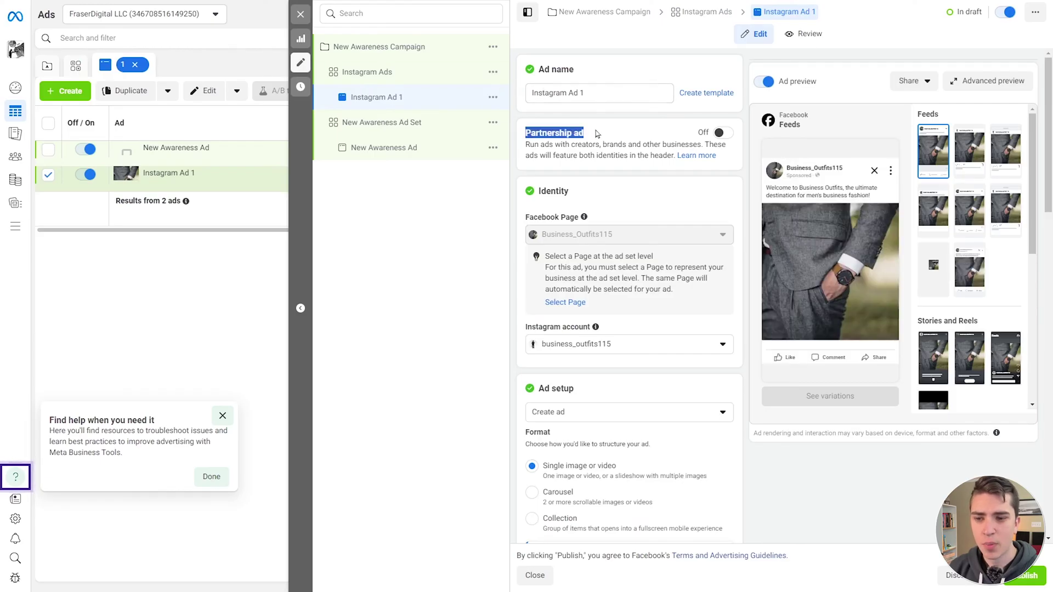
left_click(573, 144)
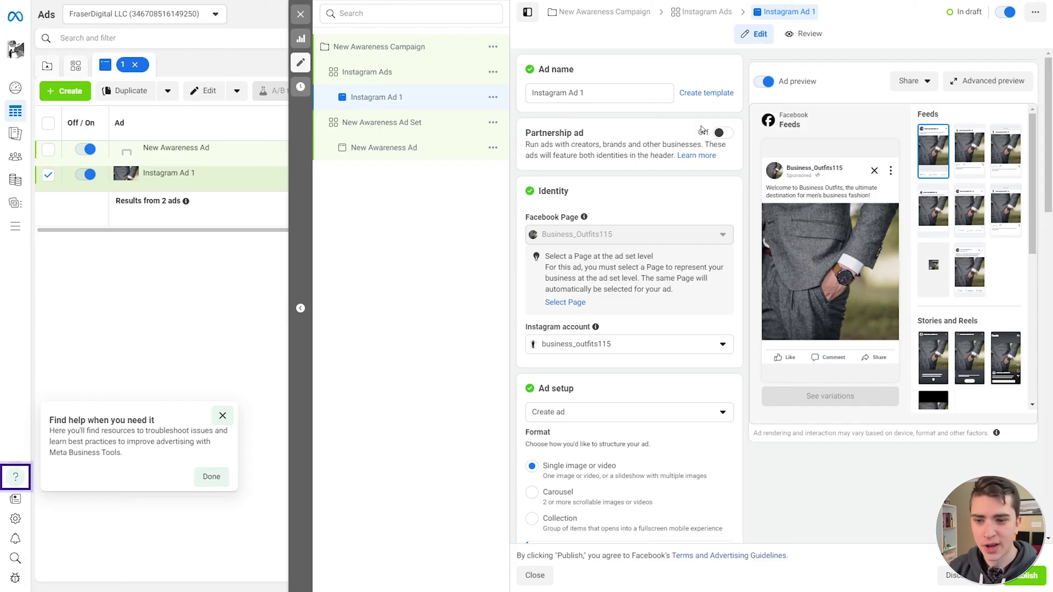
scroll(654, 123, "down", 2)
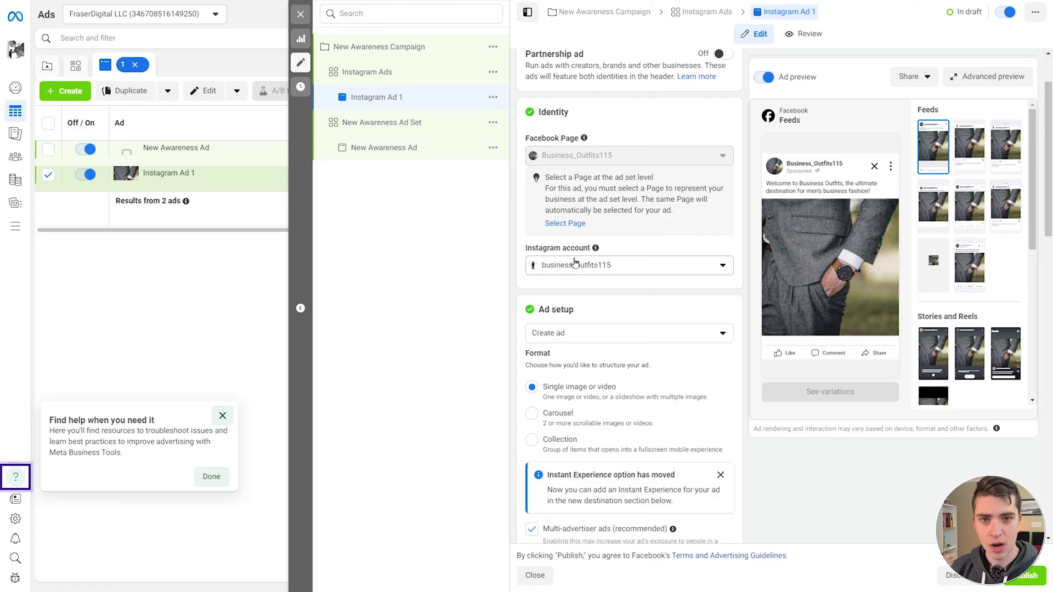
scroll(574, 262, "down", 2)
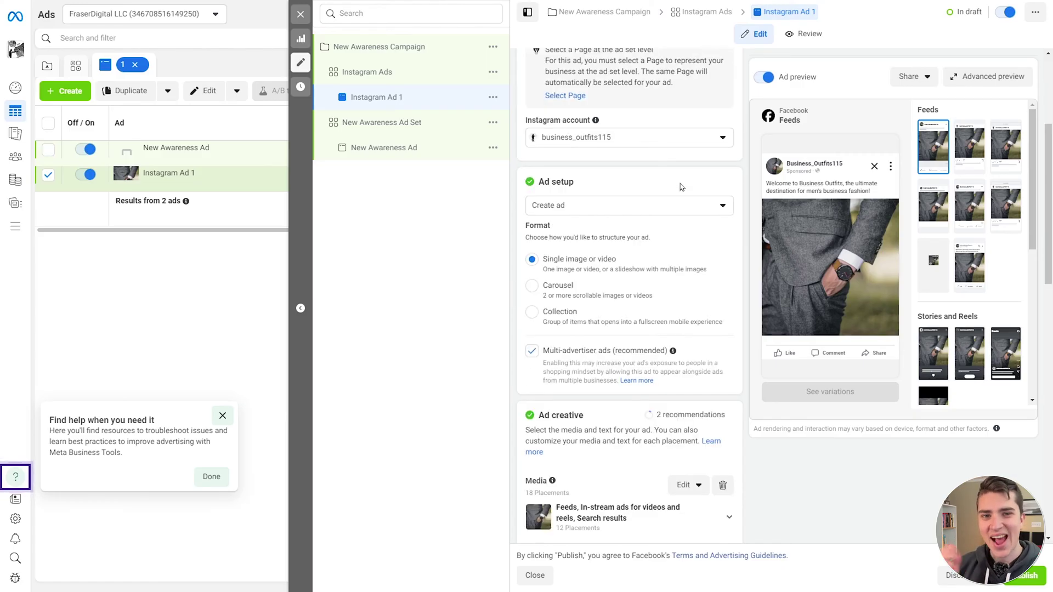
left_click(596, 212)
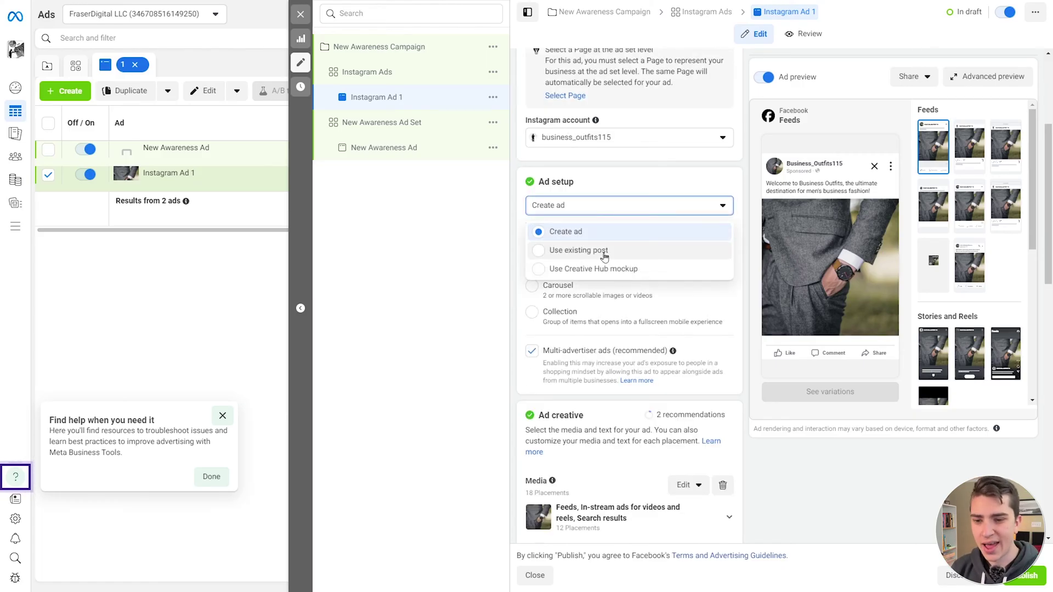
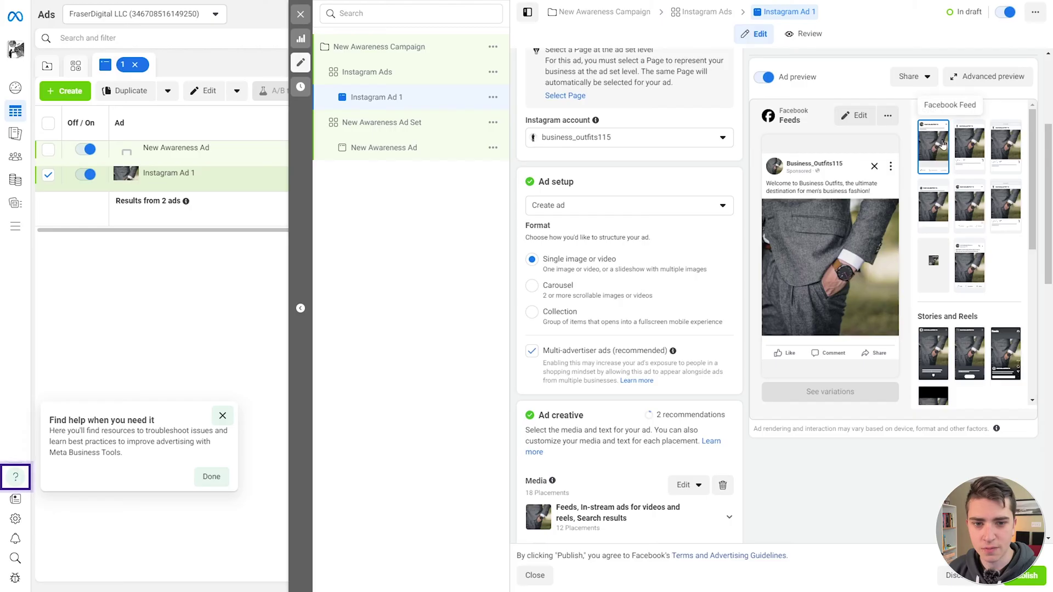
Step: Preview Instagram Ad 1 in the Instagram Feed and Instagram Stories placements, and look through the in-stream, search results and apps previews
left_click(964, 156)
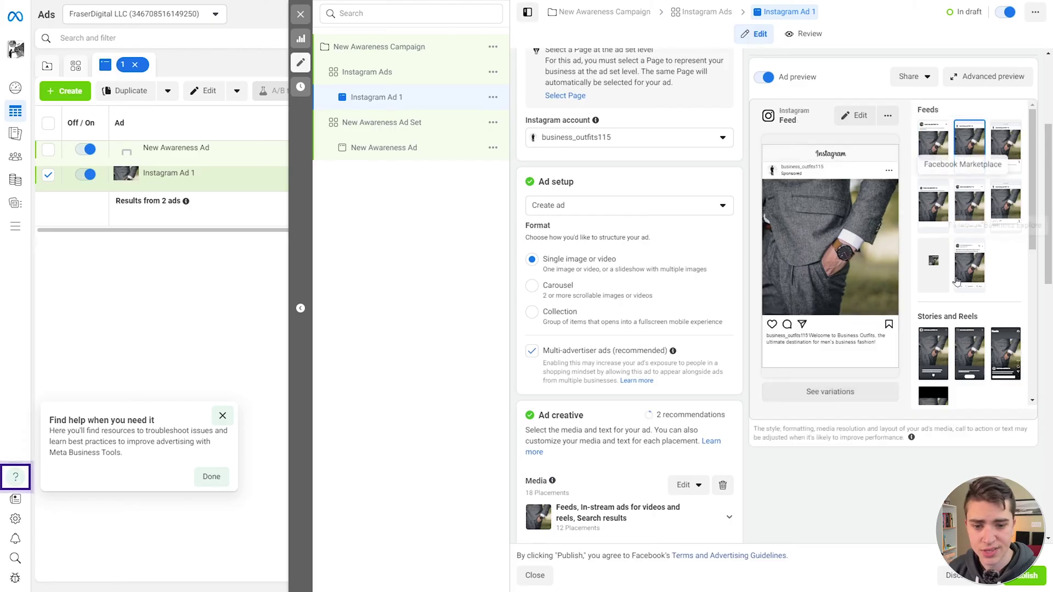
scroll(932, 241, "down", 3)
left_click(925, 227)
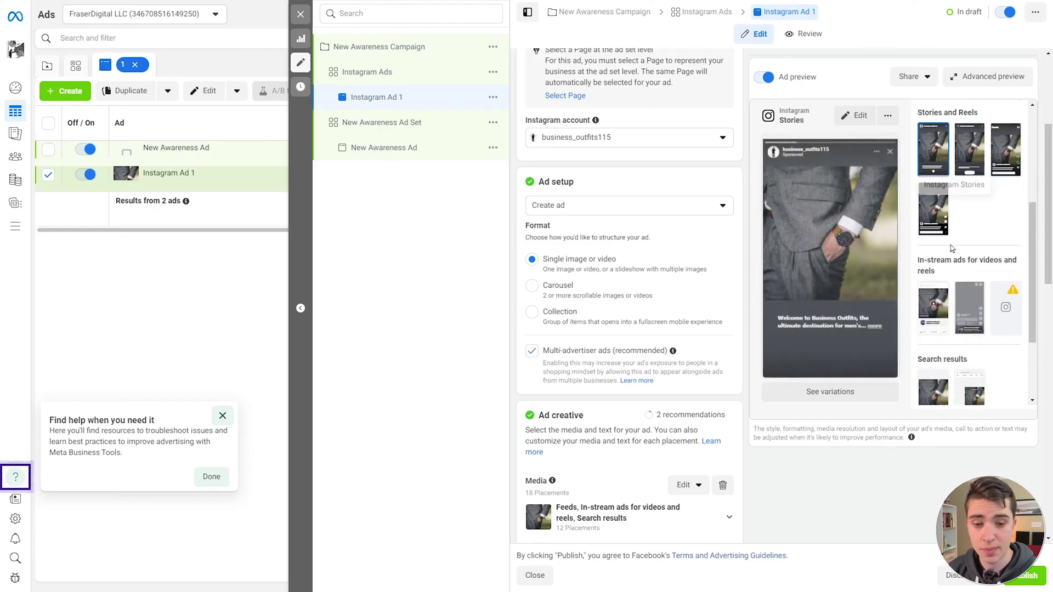
scroll(957, 233, "down", 2)
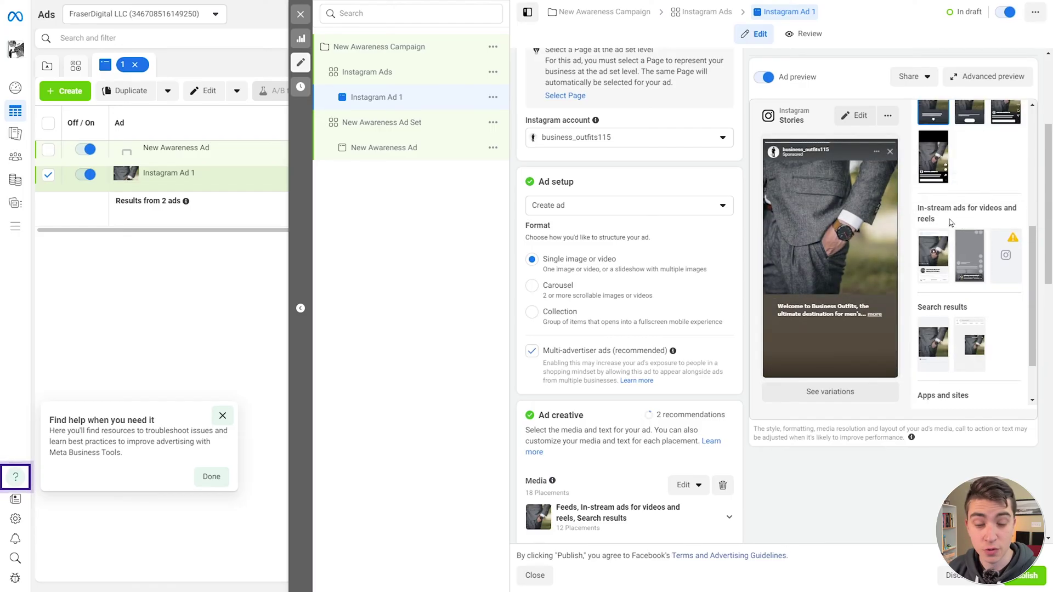
scroll(943, 241, "down", 4)
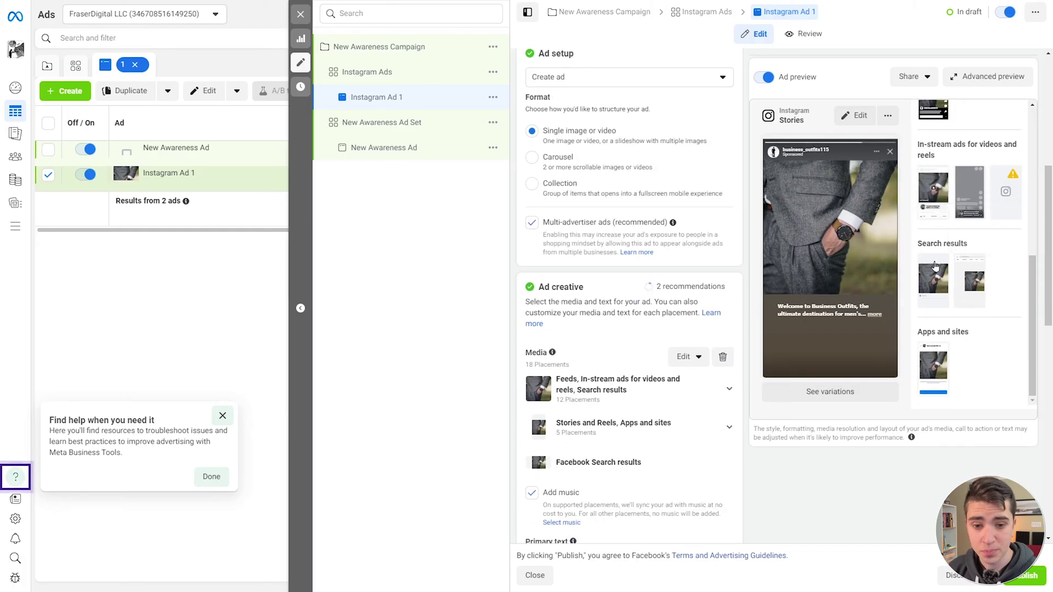
left_click(975, 282)
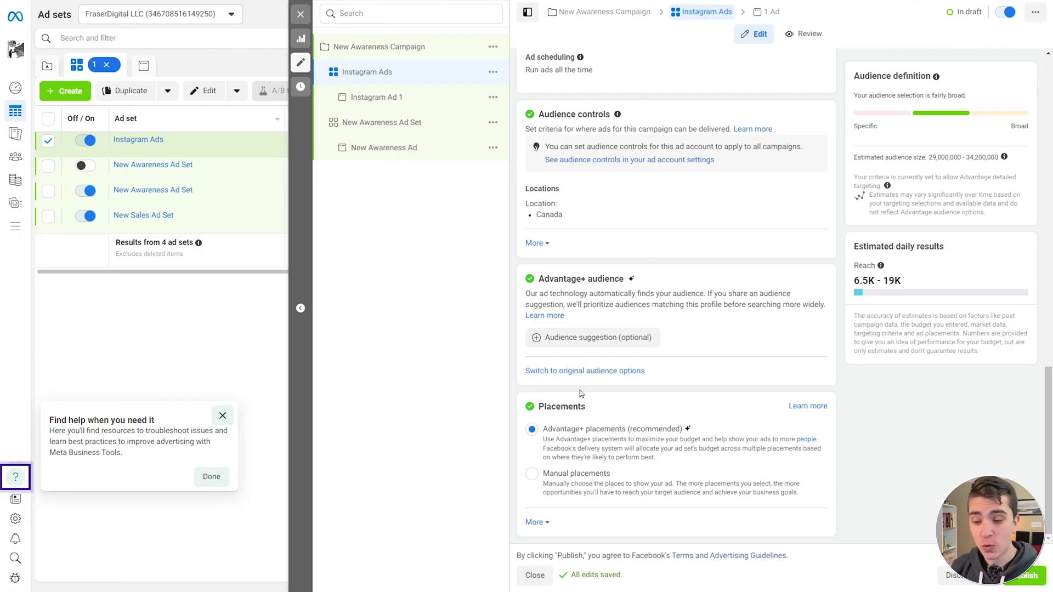
Step: Switch the Instagram Ads ad set to manual placements and exclude Facebook and Audience network, keeping Instagram as the only platform
left_click(528, 477)
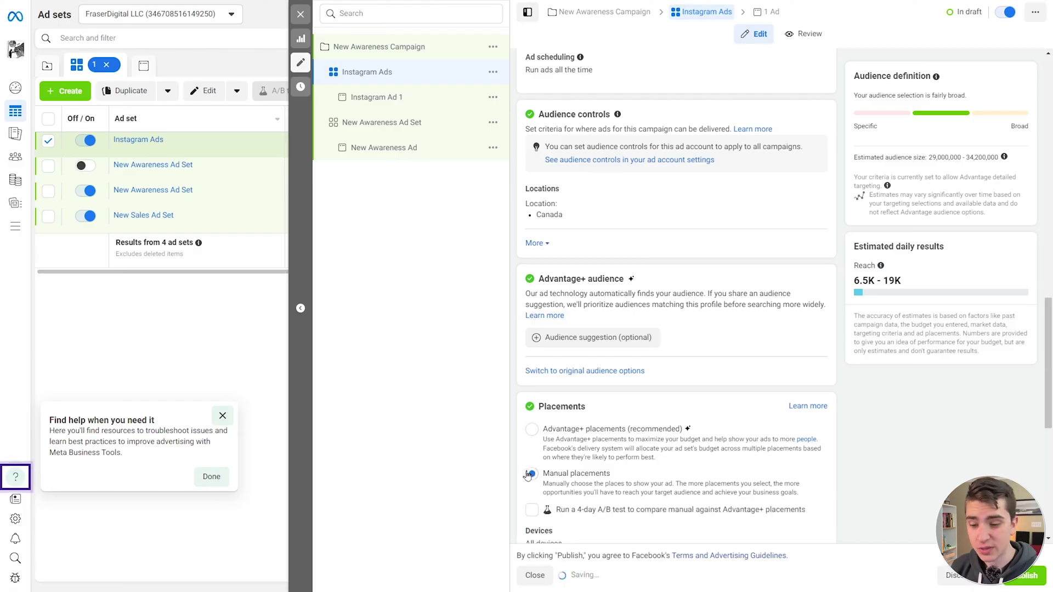
scroll(652, 382, "down", 5)
scroll(675, 222, "down", 2)
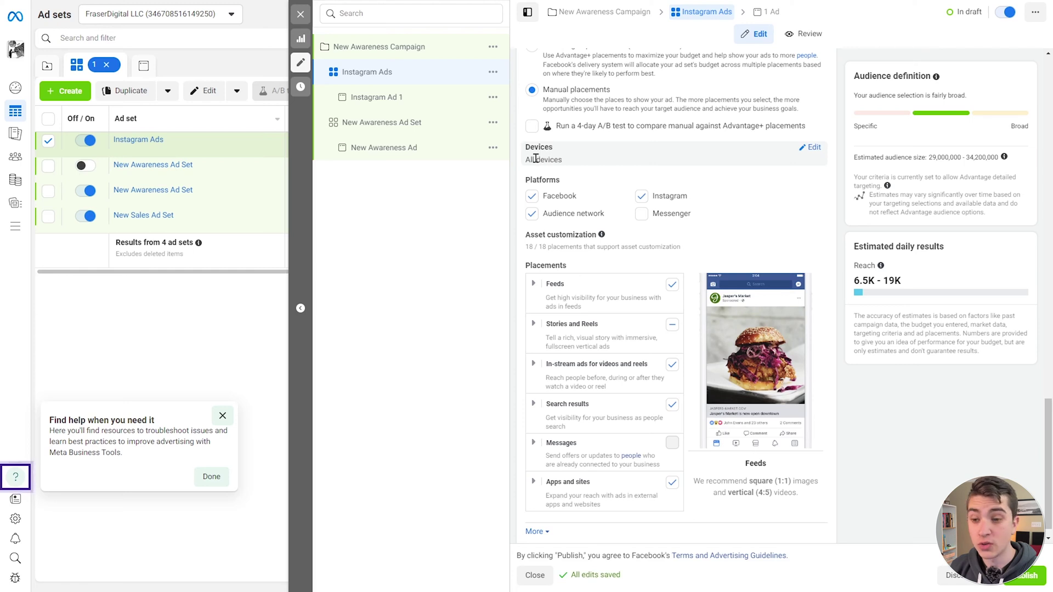
left_click_drag(525, 163, 600, 165)
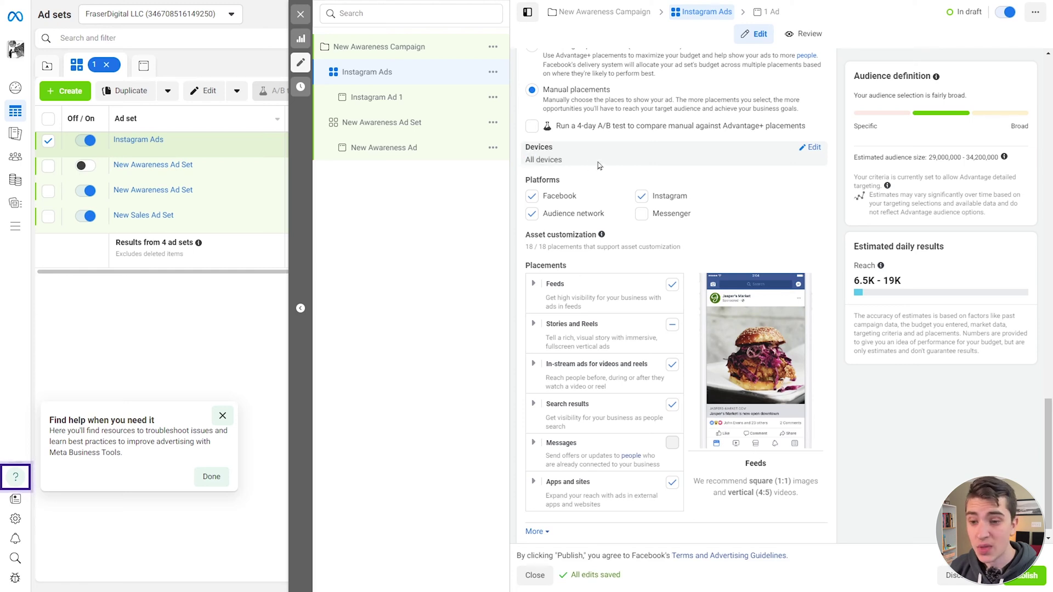
left_click(531, 196)
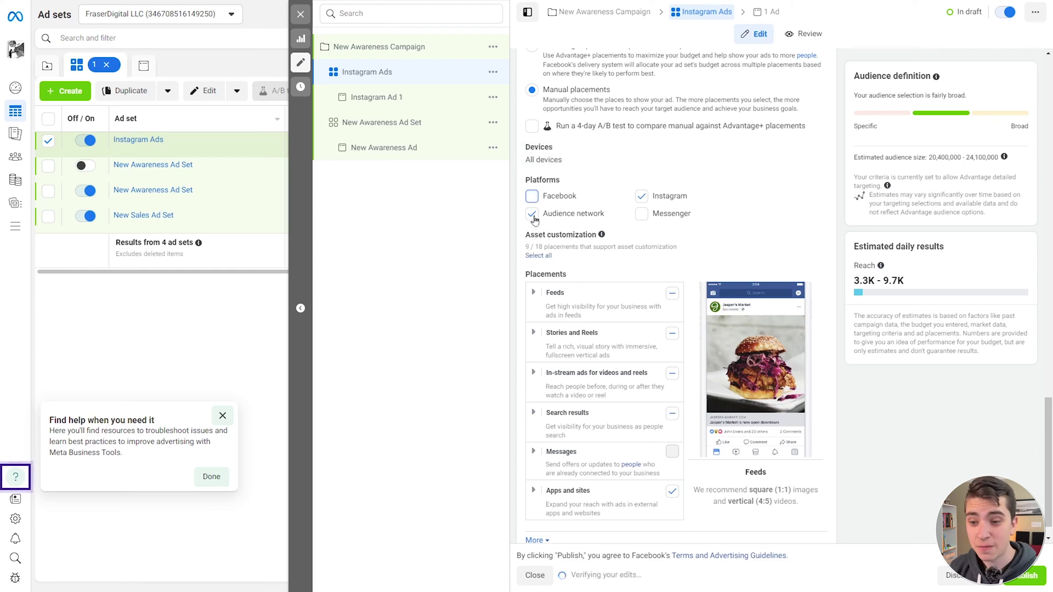
left_click(531, 213)
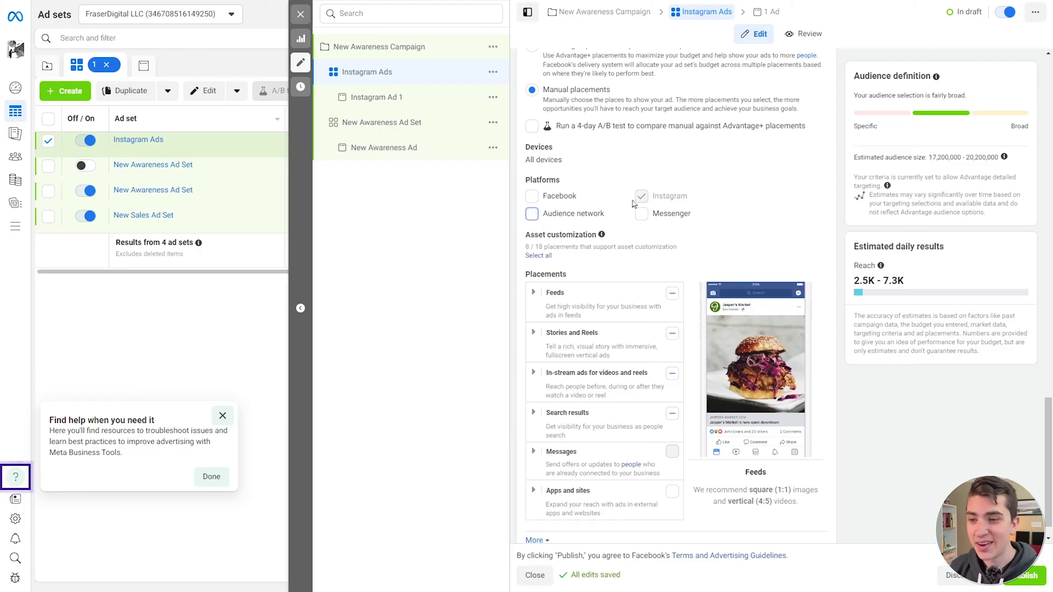
Step: Return to Instagram Ad 1 and examine which feed, Reels and search results placements its media covers
left_click(402, 98)
scroll(609, 299, "down", 5)
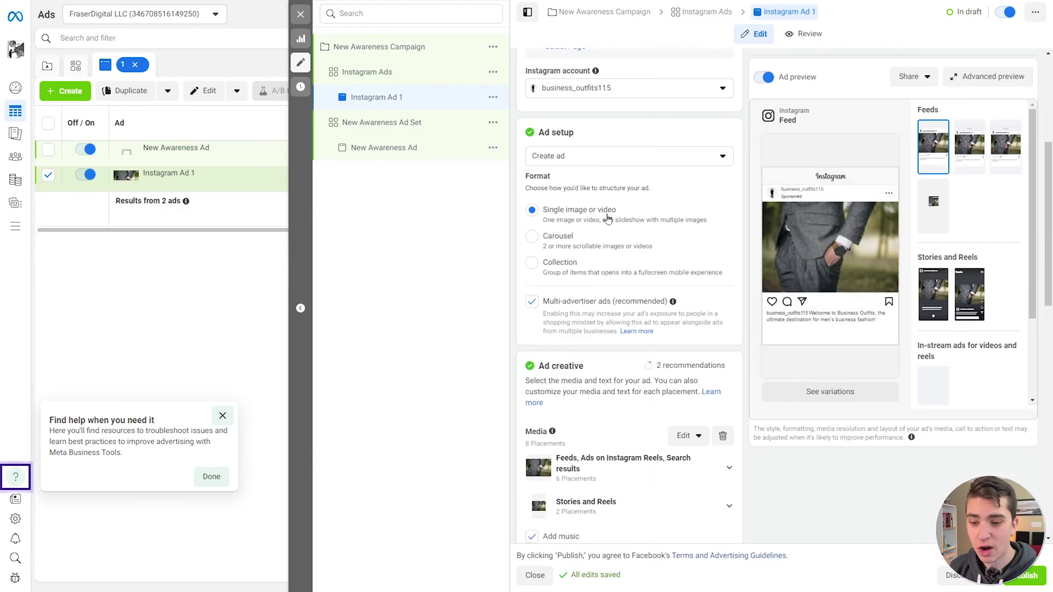
scroll(608, 219, "down", 5)
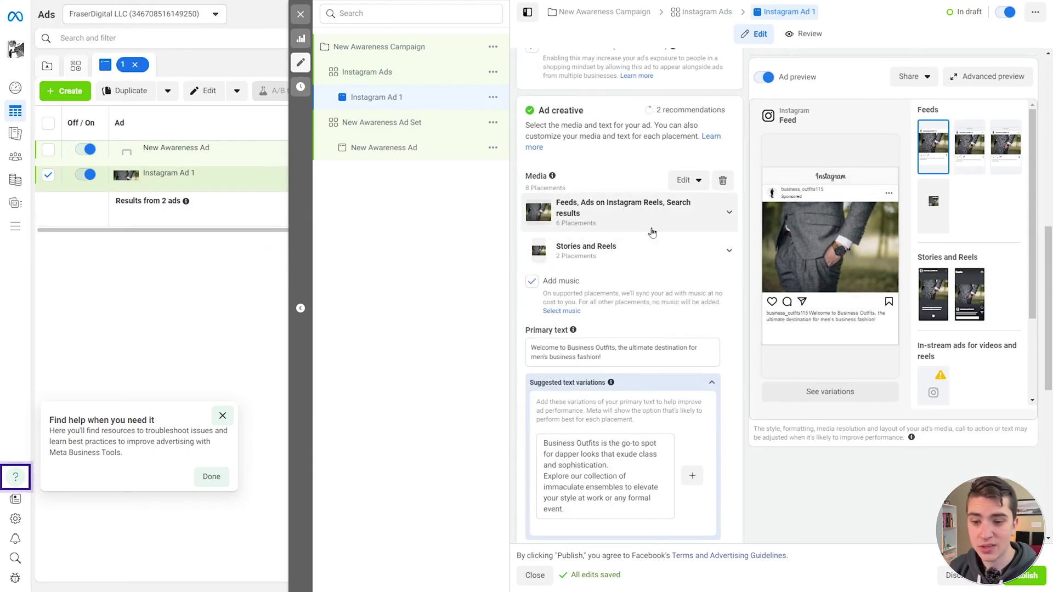
left_click(729, 212)
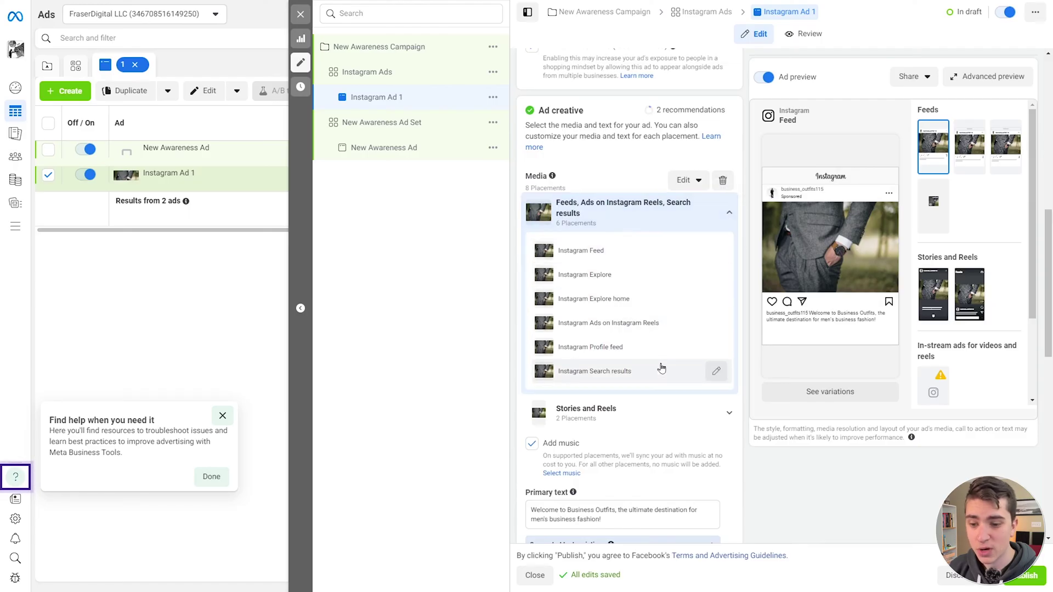
left_click(729, 214)
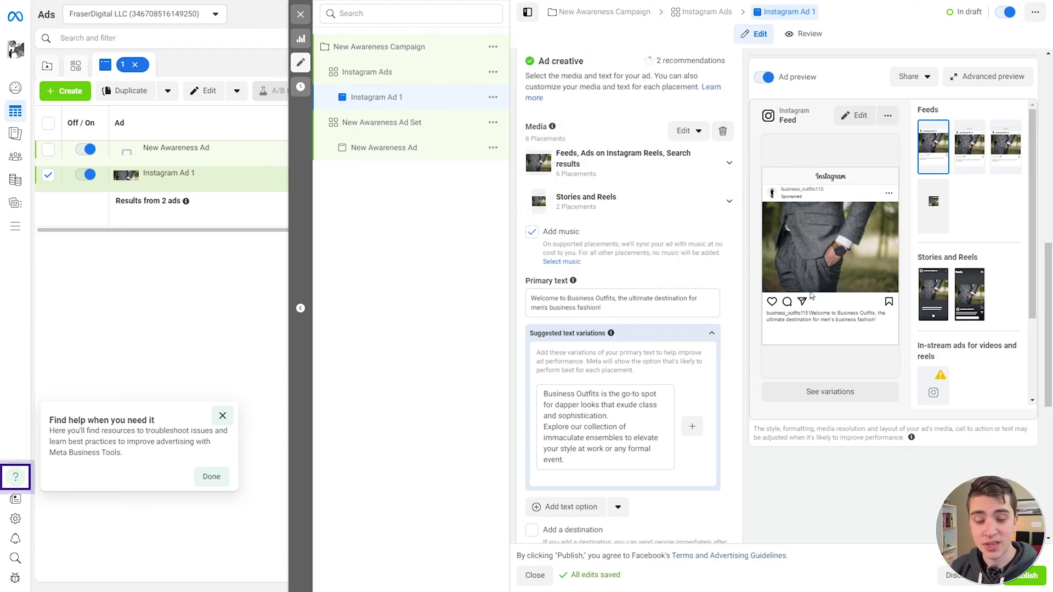
Step: Review Instagram Ad 1's primary text, headline and destination options, and remove the destination from the ad
scroll(615, 235, "down", 2)
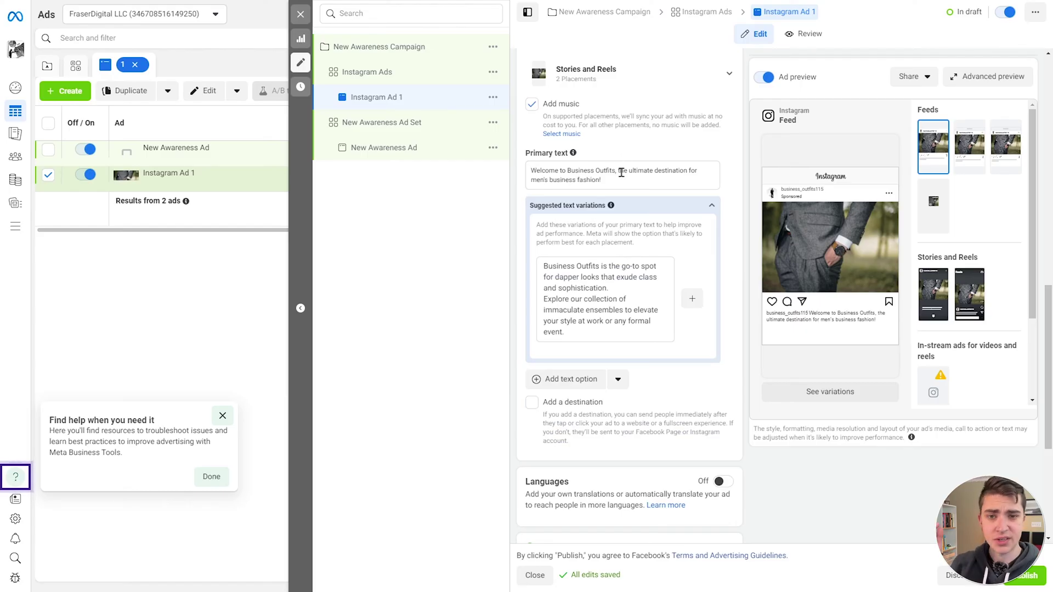
scroll(622, 160, "down", 1)
scroll(622, 159, "down", 2)
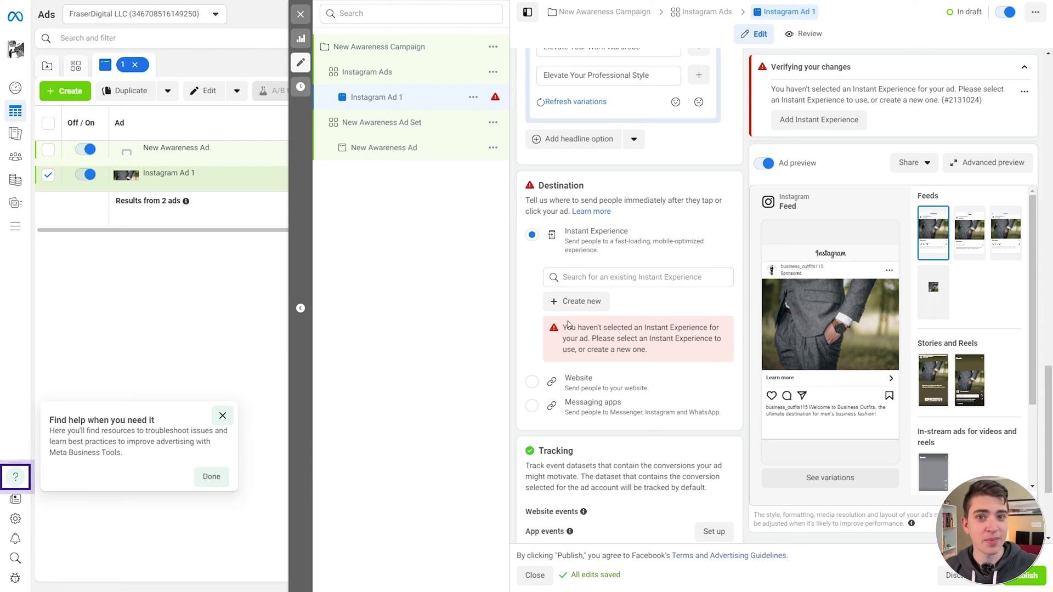
scroll(568, 325, "up", 5)
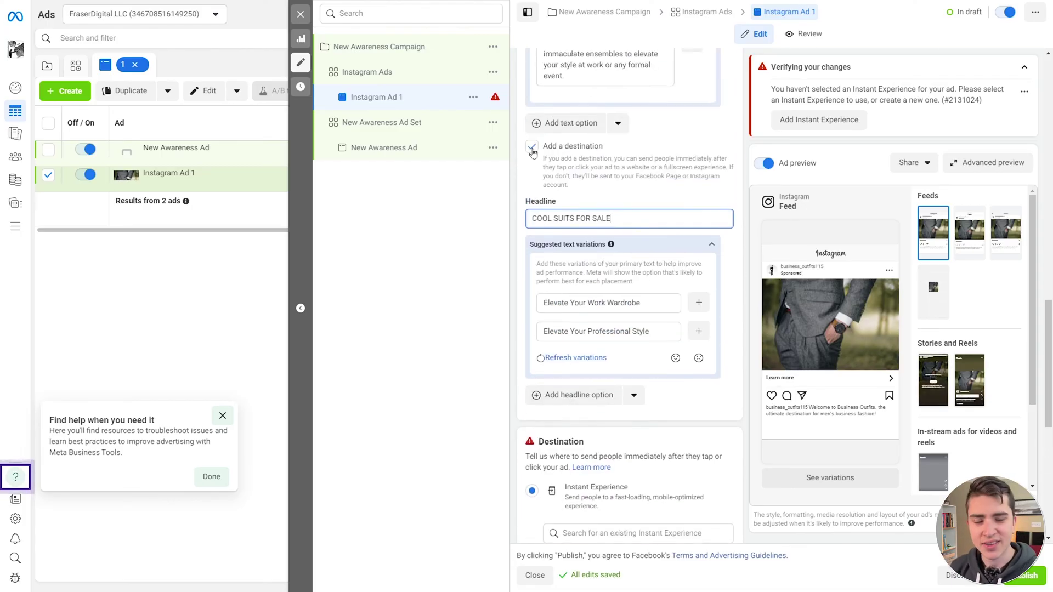
left_click(531, 149)
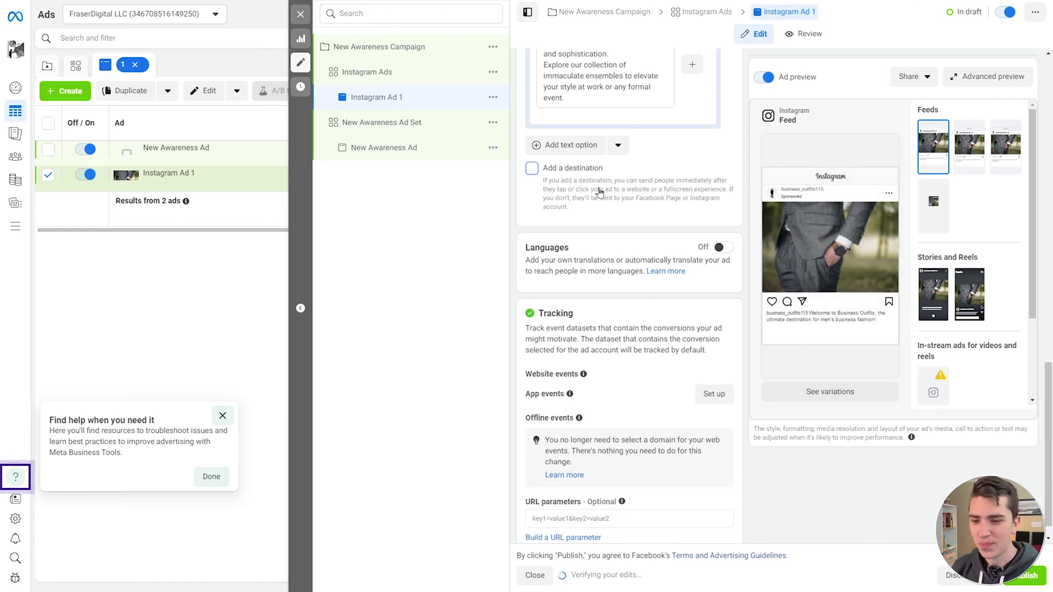
Step: Read the description of the Tracking settings for Instagram Ad 1
scroll(600, 192, "down", 1)
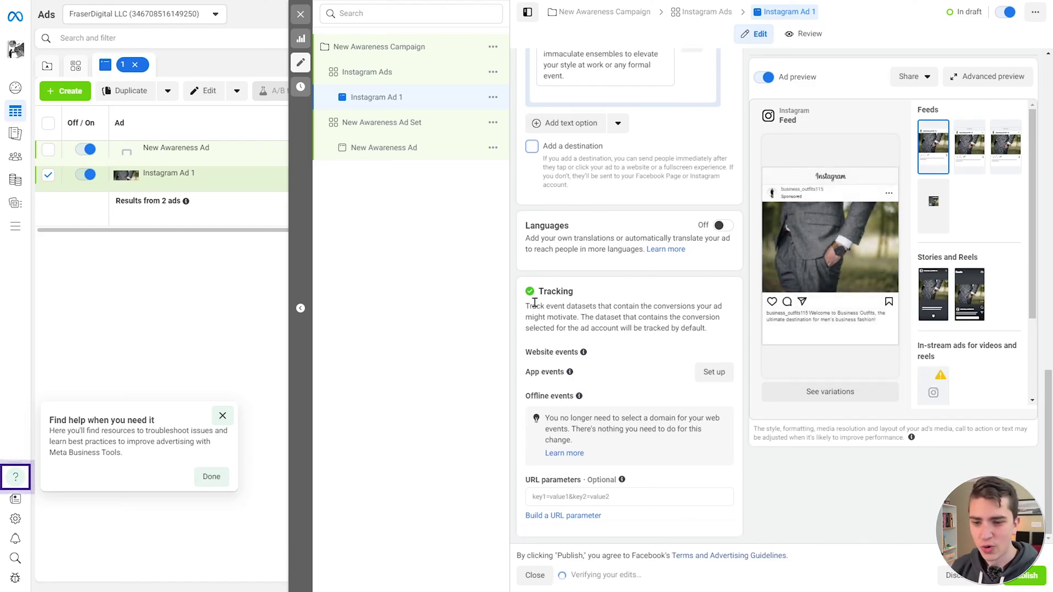
left_click_drag(528, 305, 707, 328)
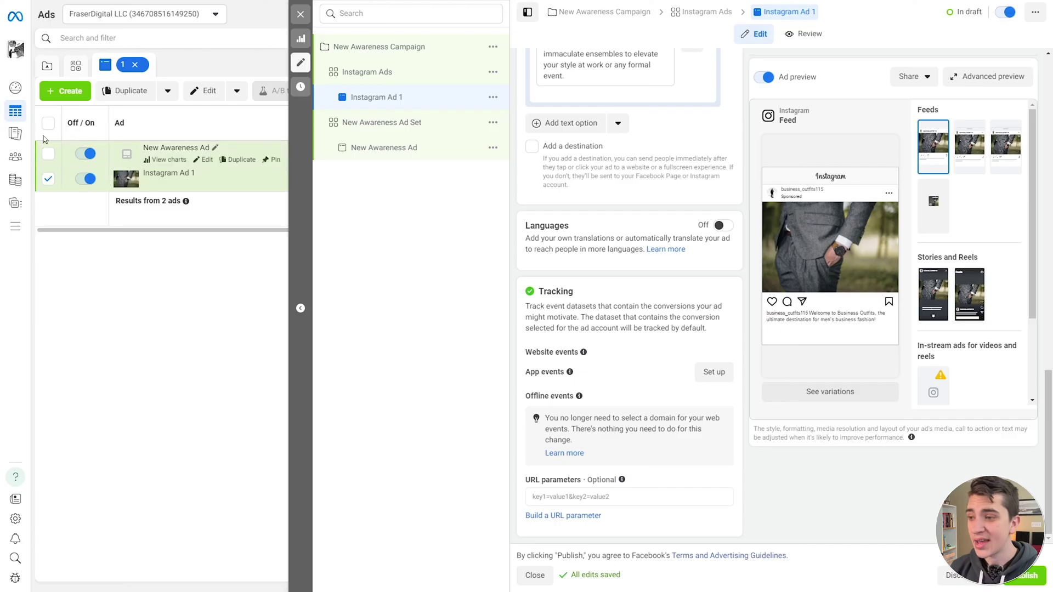
Step: Close the ad editor without publishing the draft items, and view the remaining performance columns in the Ads table
mouse_move(16, 115)
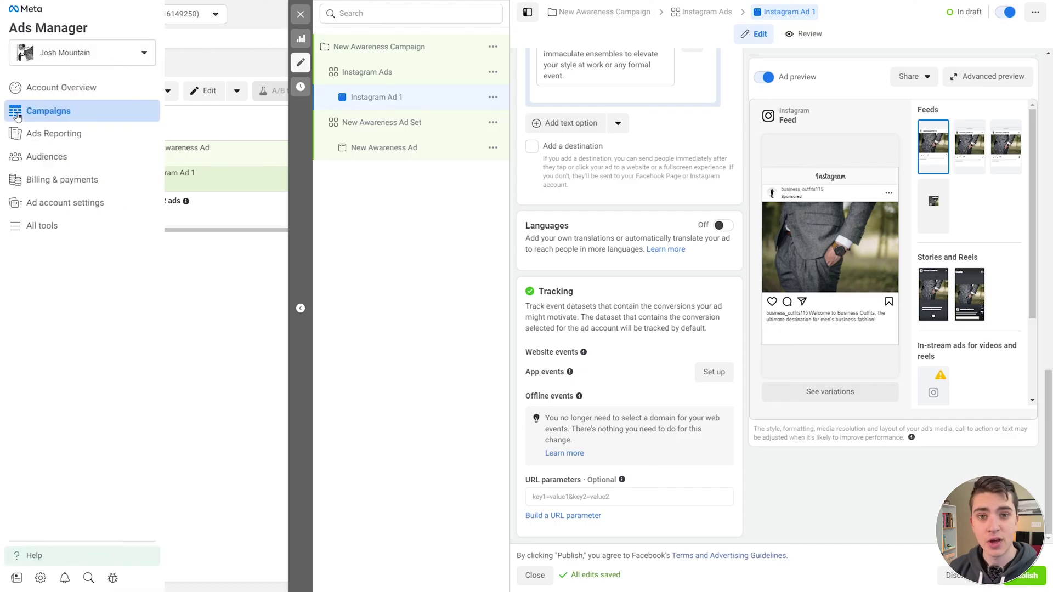
left_click(299, 15)
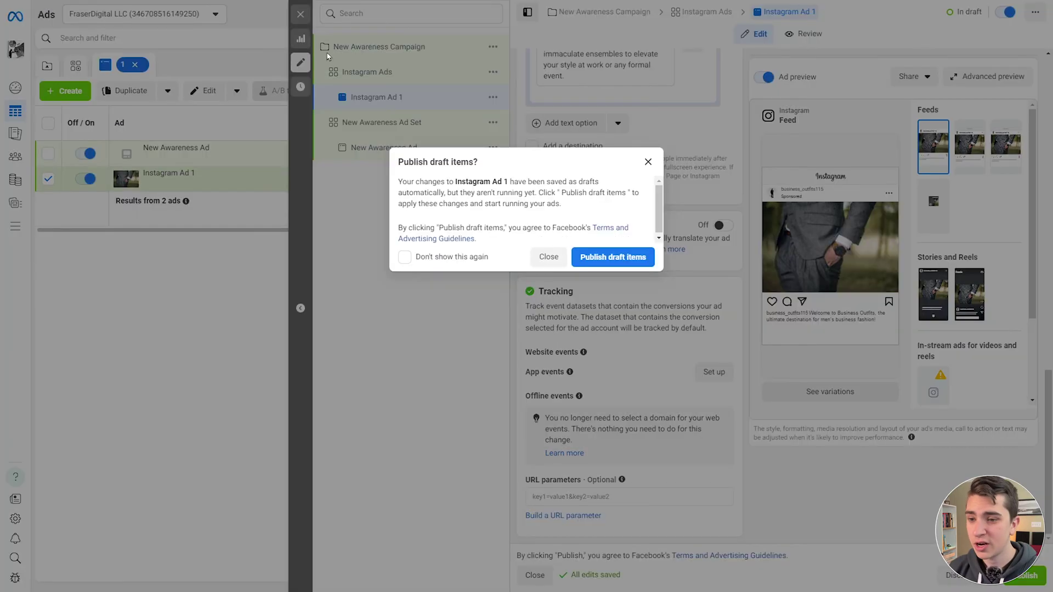
left_click(541, 258)
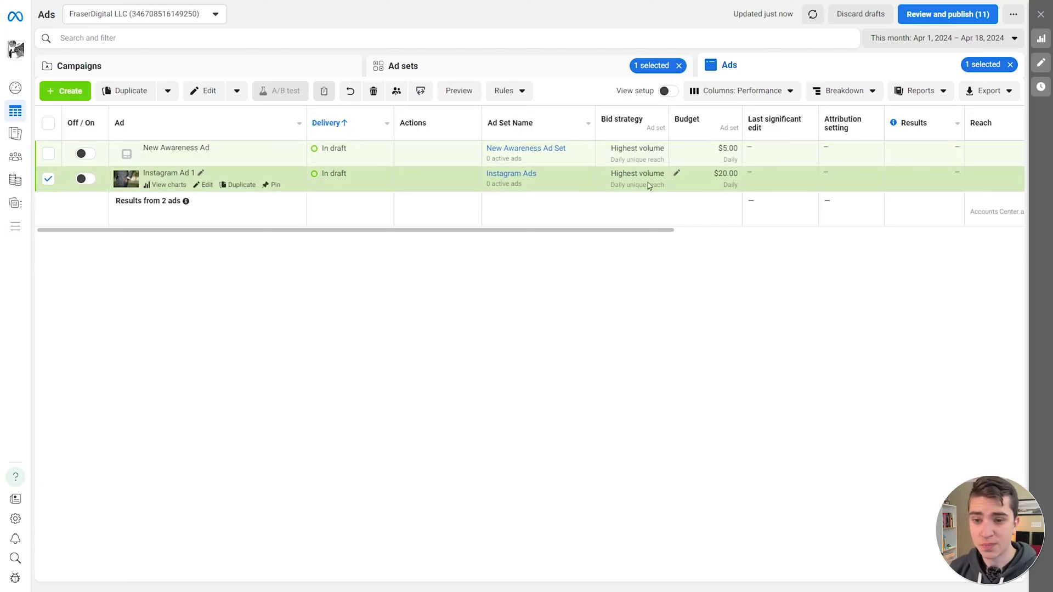
left_click_drag(639, 230, 1000, 229)
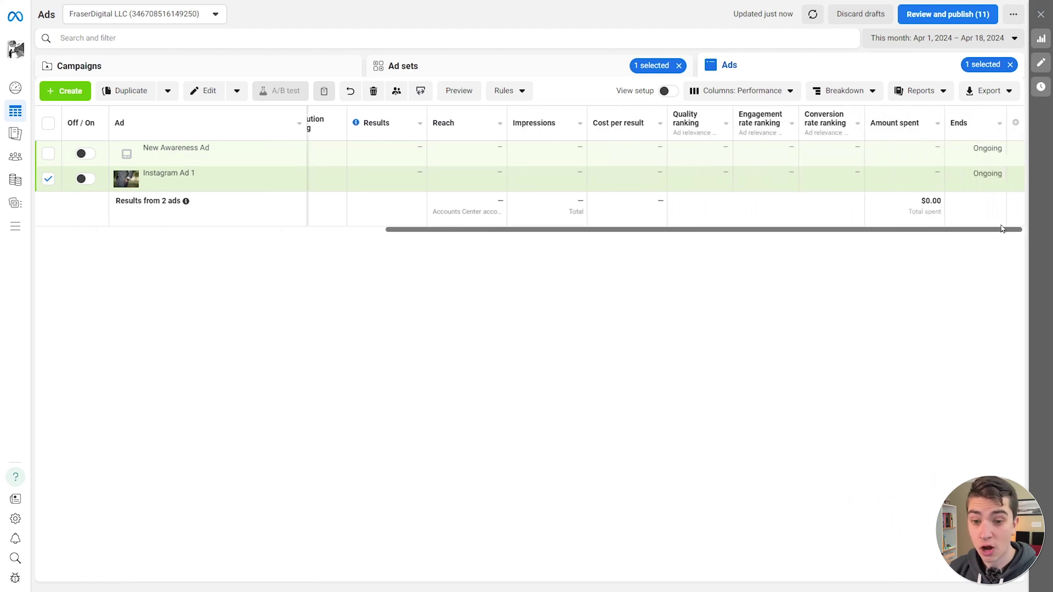